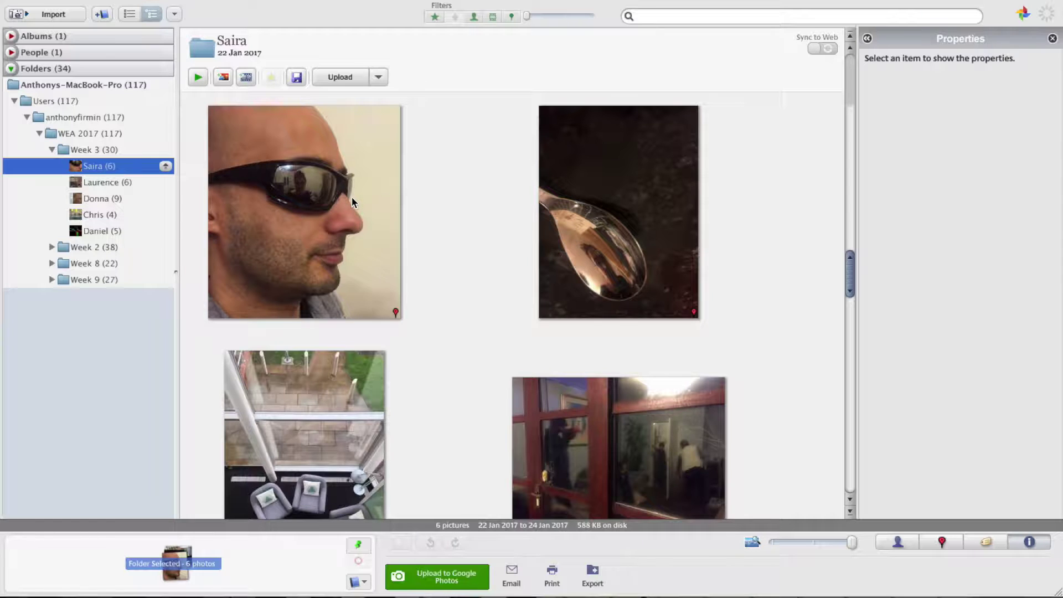
- Open the sunglasses portrait from the first Week 3 folder and make its Color Temperature slightly cooler
scroll(352, 200, "down", 5)
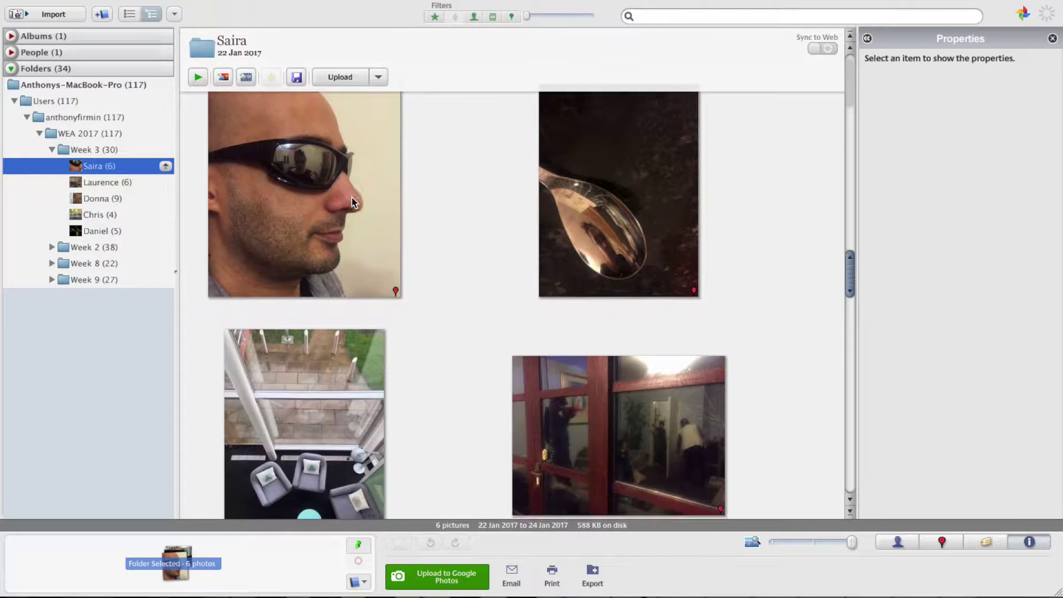
scroll(352, 201, "down", 3)
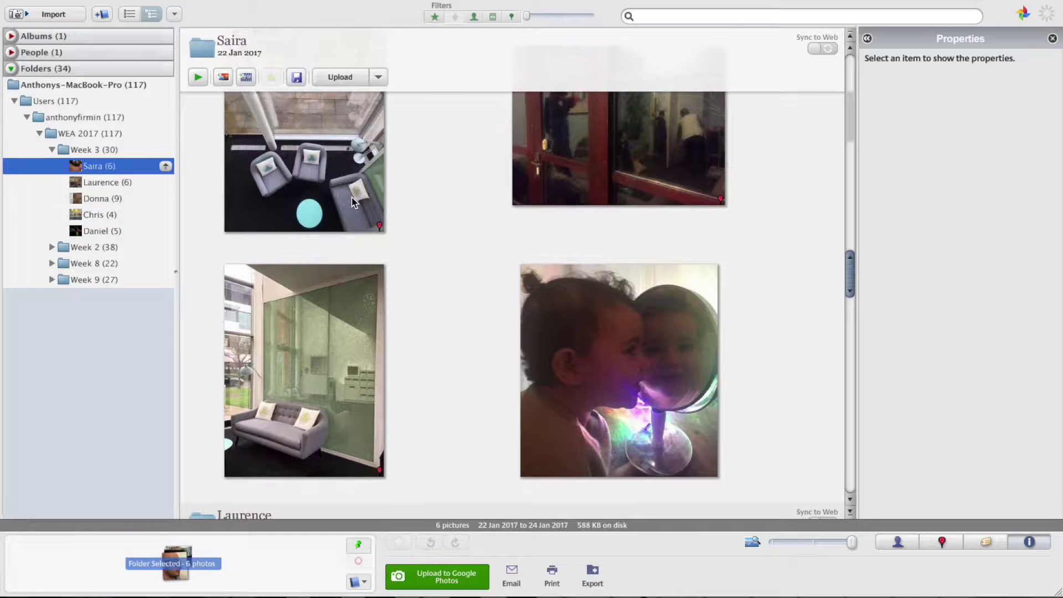
scroll(352, 201, "up", 3)
scroll(351, 198, "up", 4)
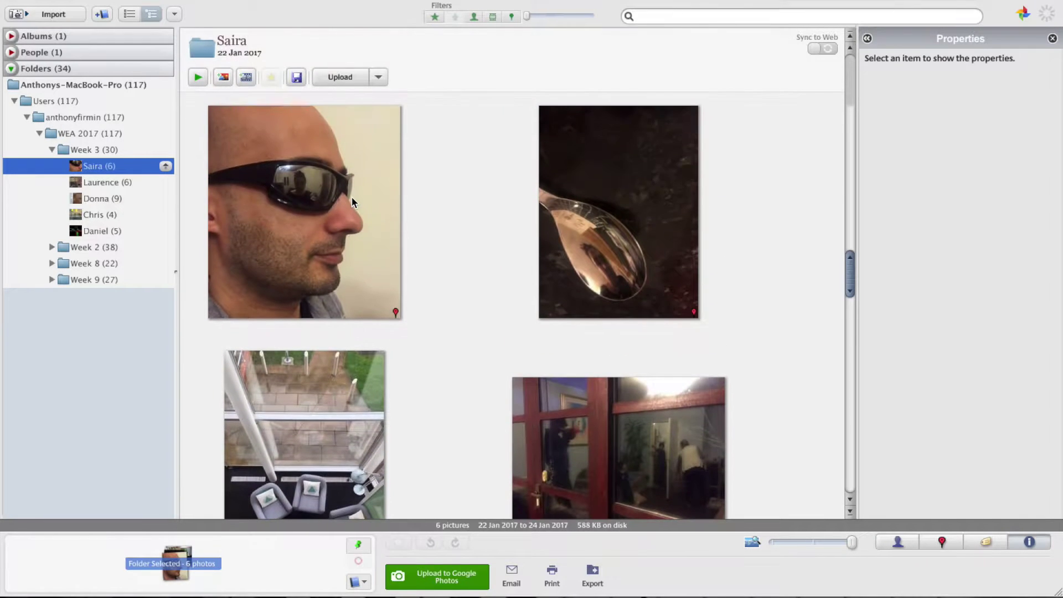
double_click(329, 204)
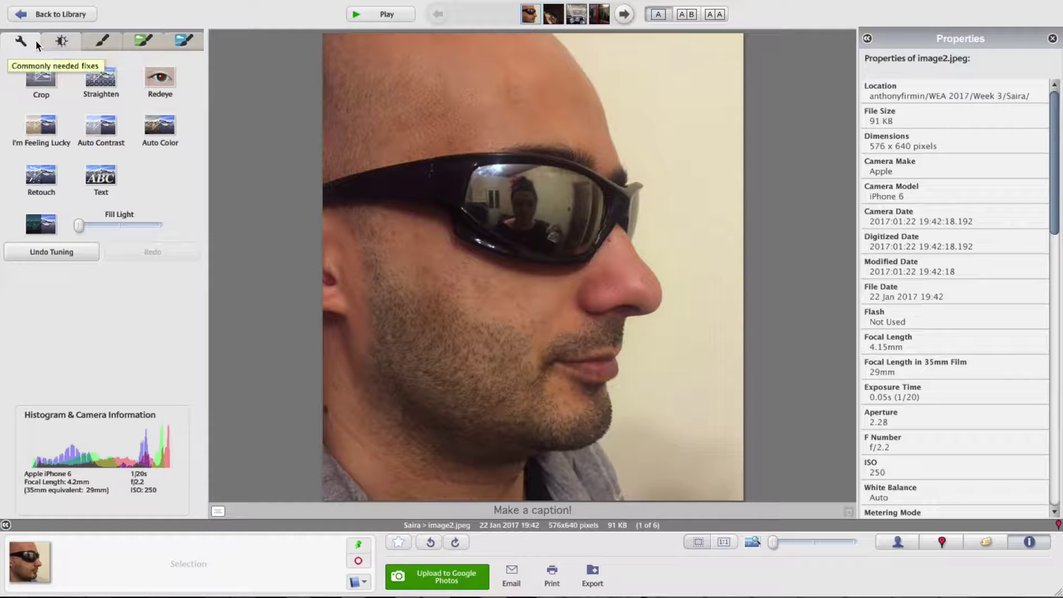
left_click(61, 41)
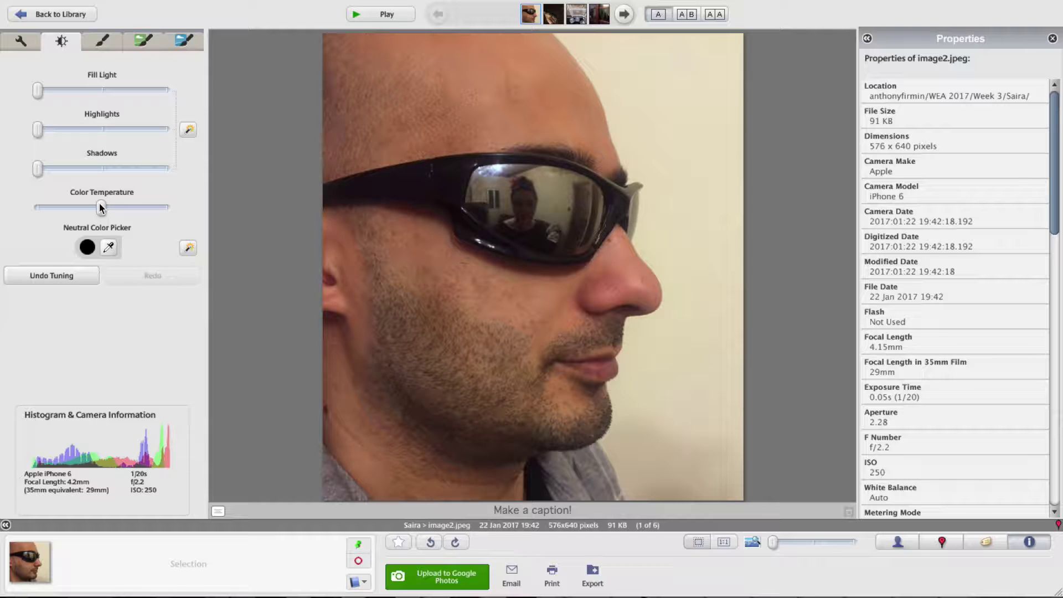
left_click_drag(101, 207, 88, 212)
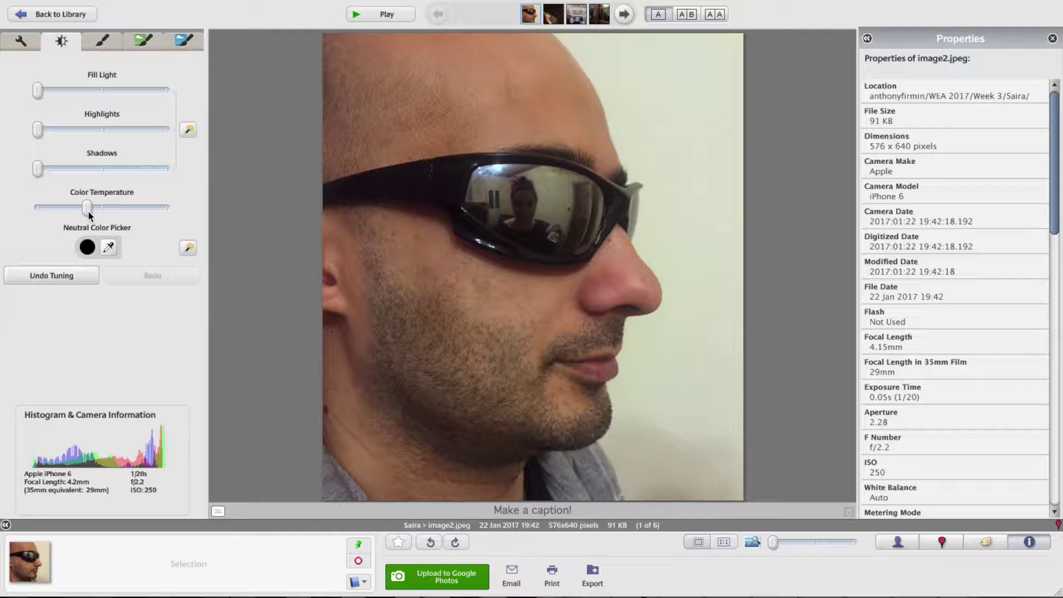
left_click_drag(89, 212, 85, 207)
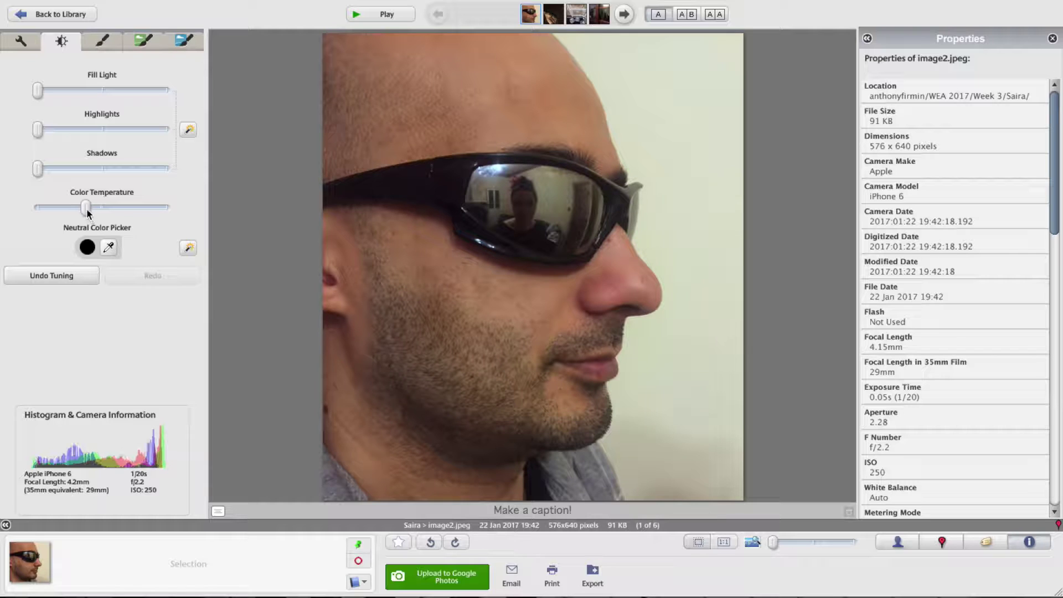
left_click_drag(84, 206, 84, 209)
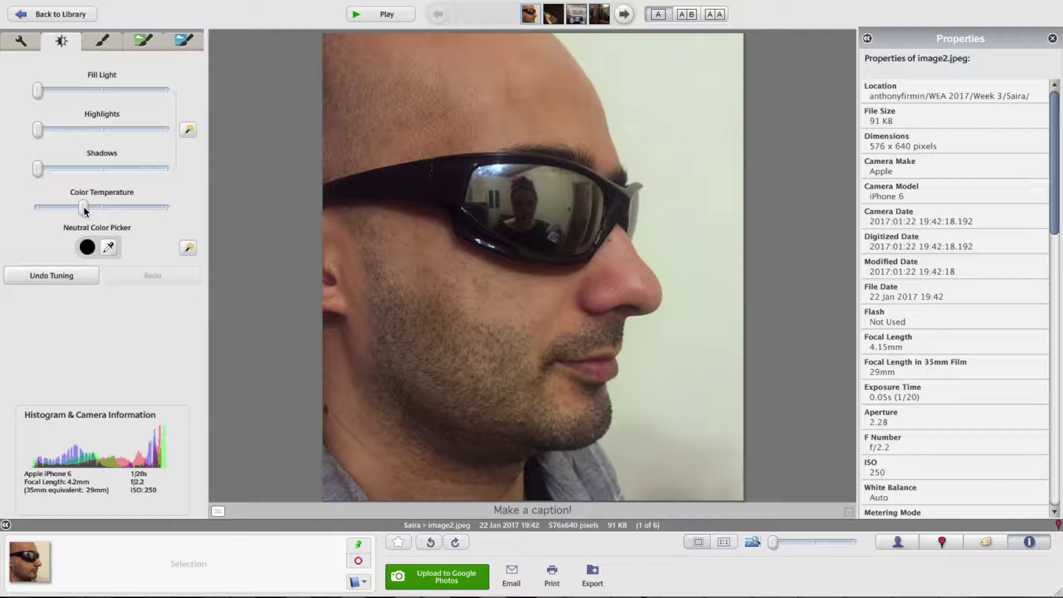
left_click(54, 15)
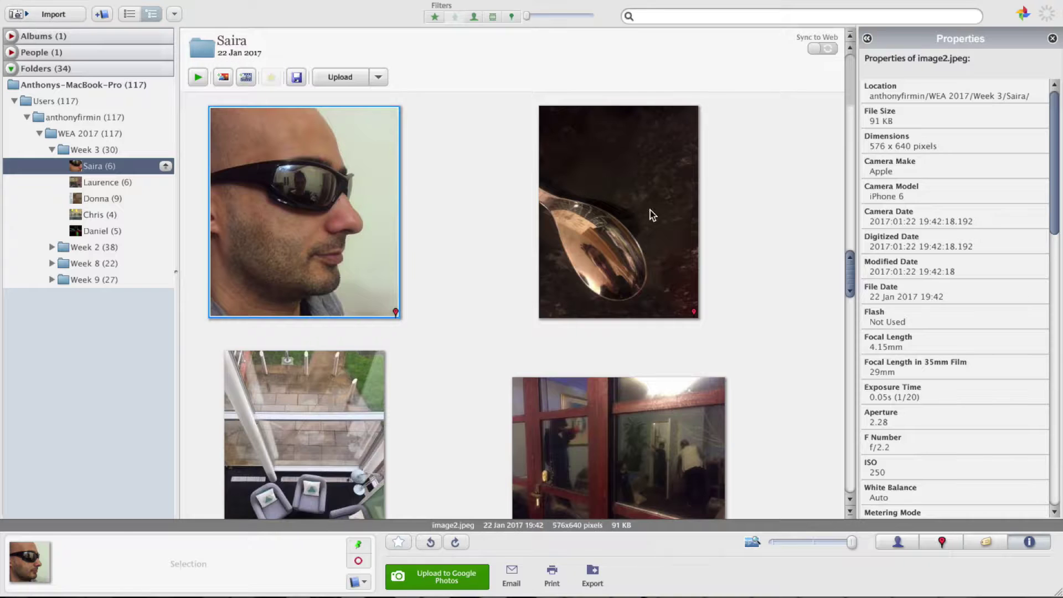
- Open the spoon photo, rotate it 180 degrees clockwise and make its Color Temperature cooler
double_click(603, 238)
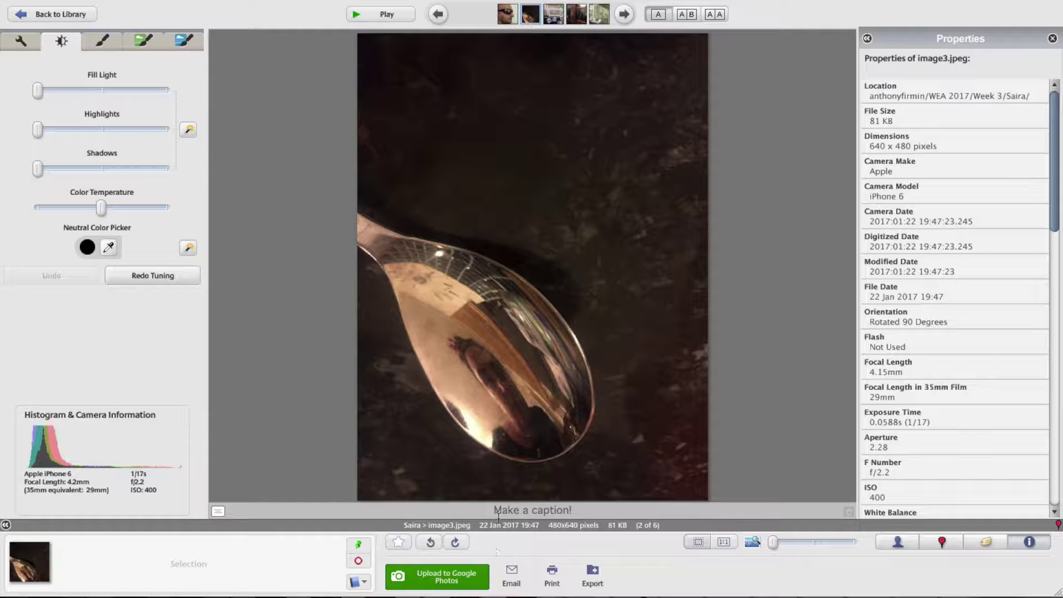
left_click(456, 544)
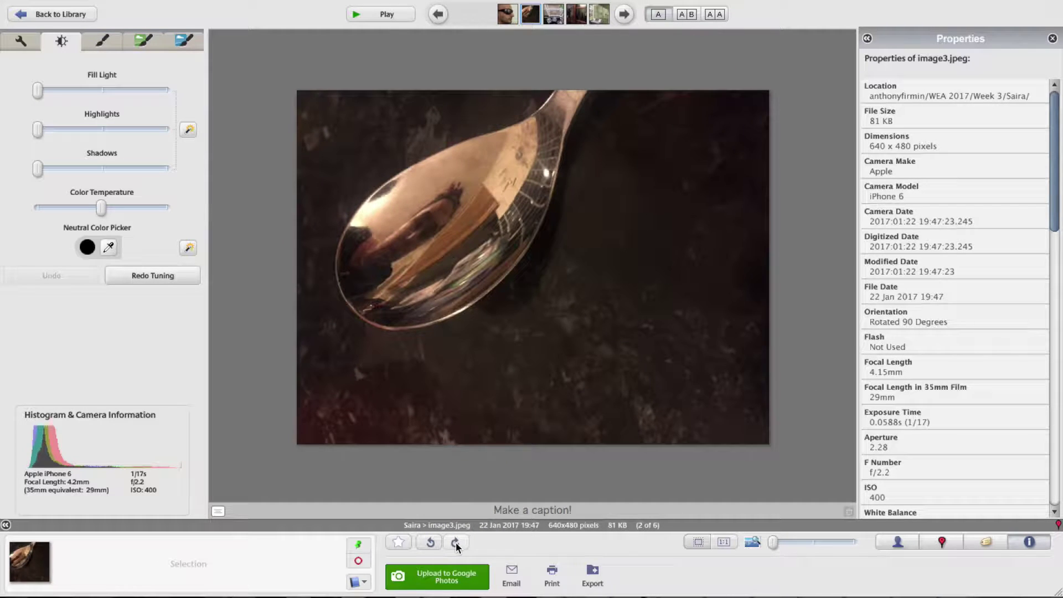
left_click(457, 543)
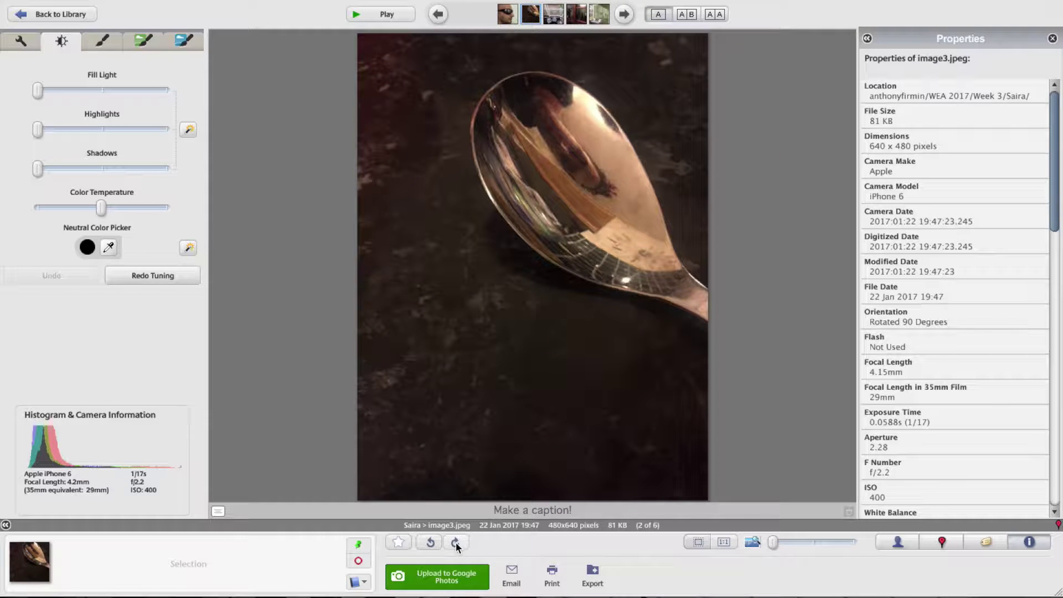
left_click_drag(100, 209, 80, 211)
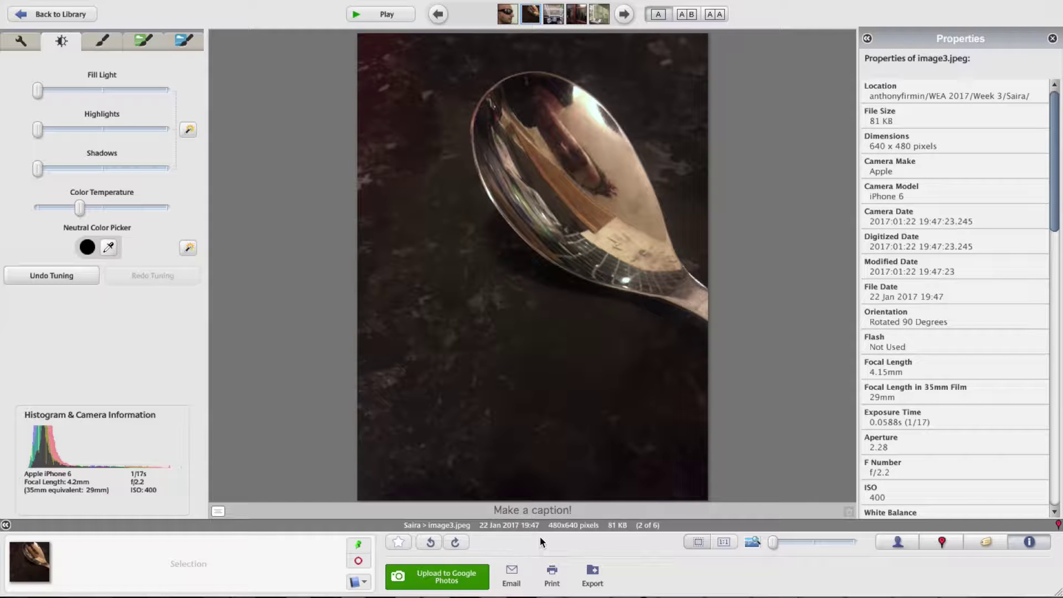
- Rotate the spoon photo clockwise by three more quarter turns into landscape orientation
left_click(454, 544)
left_click(454, 544)
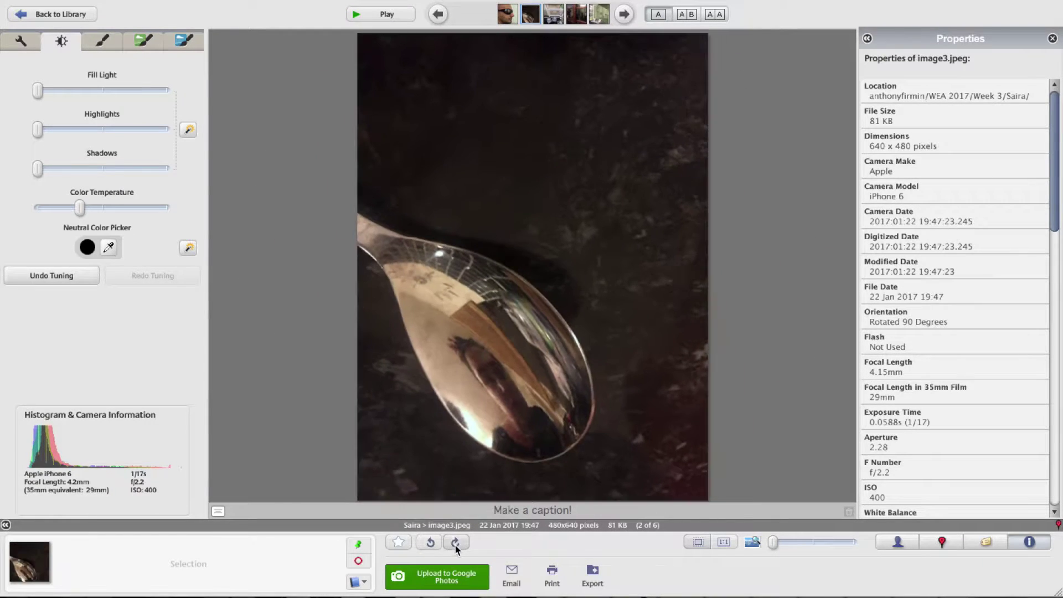
left_click(454, 544)
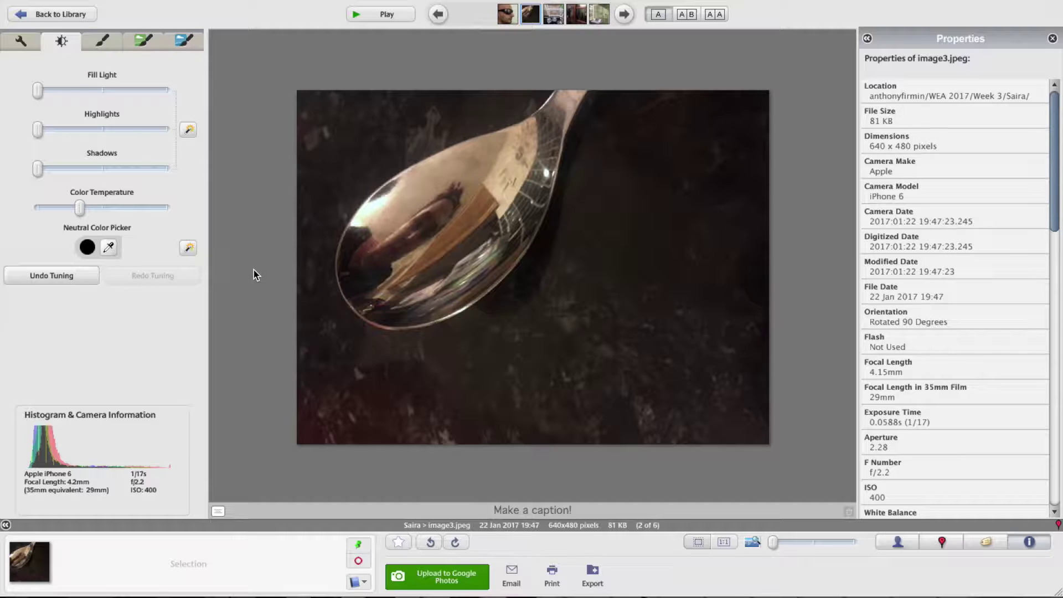
- Go to the red glass door photo, image5.jpeg, apply I'm Feeling Lucky and raise Fill Light to about a quarter
key("Right")
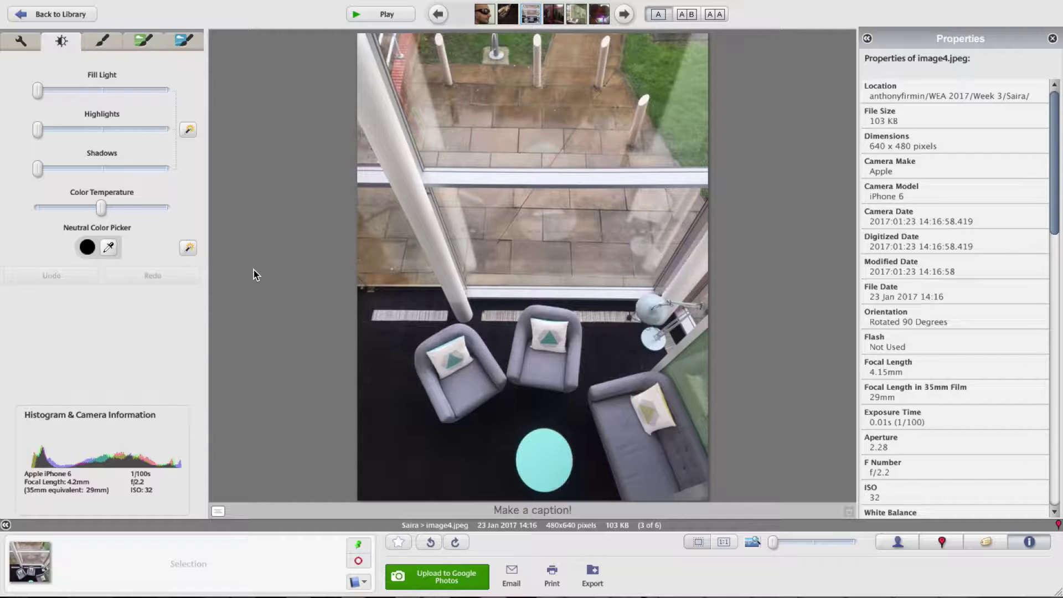
key("Right")
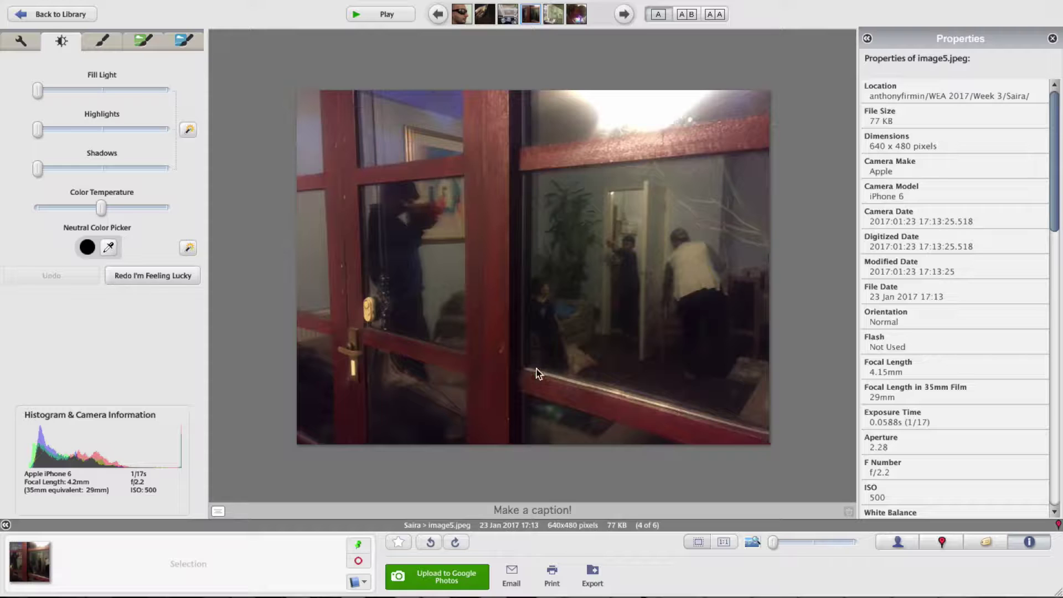
left_click(23, 43)
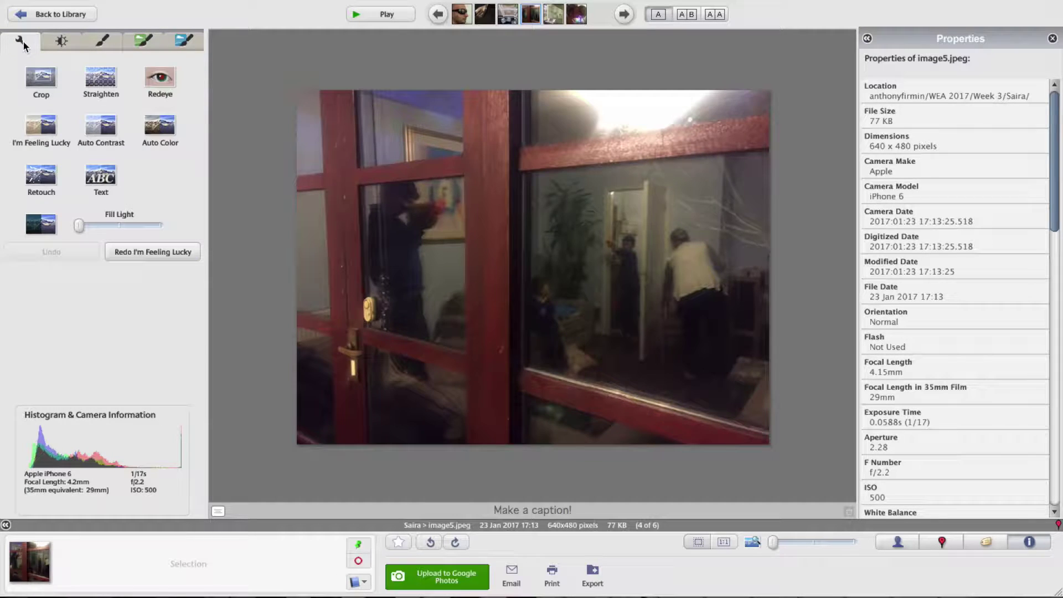
left_click(43, 128)
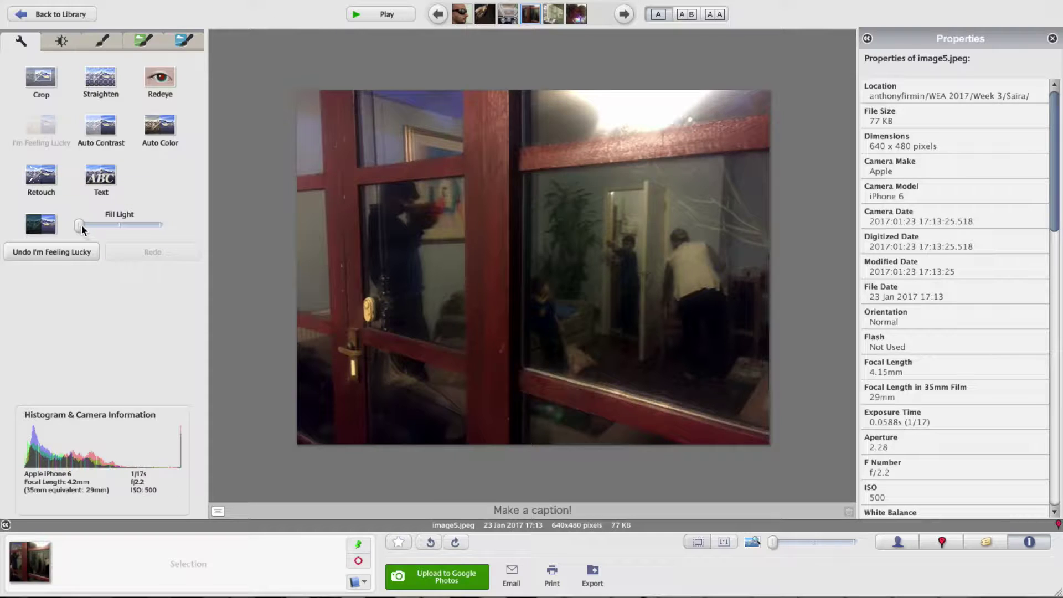
left_click_drag(81, 227, 102, 224)
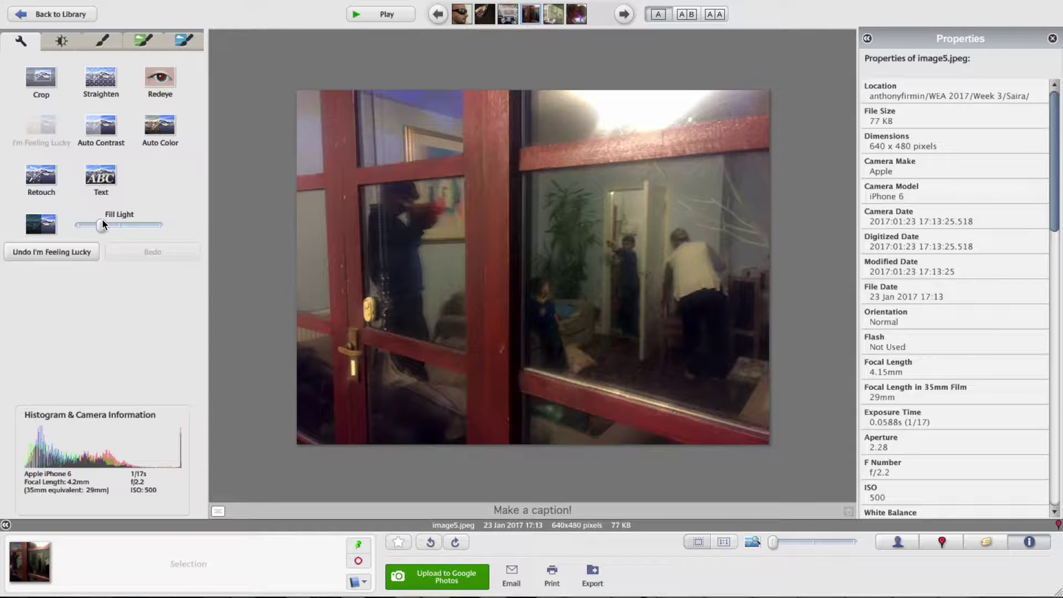
left_click_drag(101, 221, 101, 221)
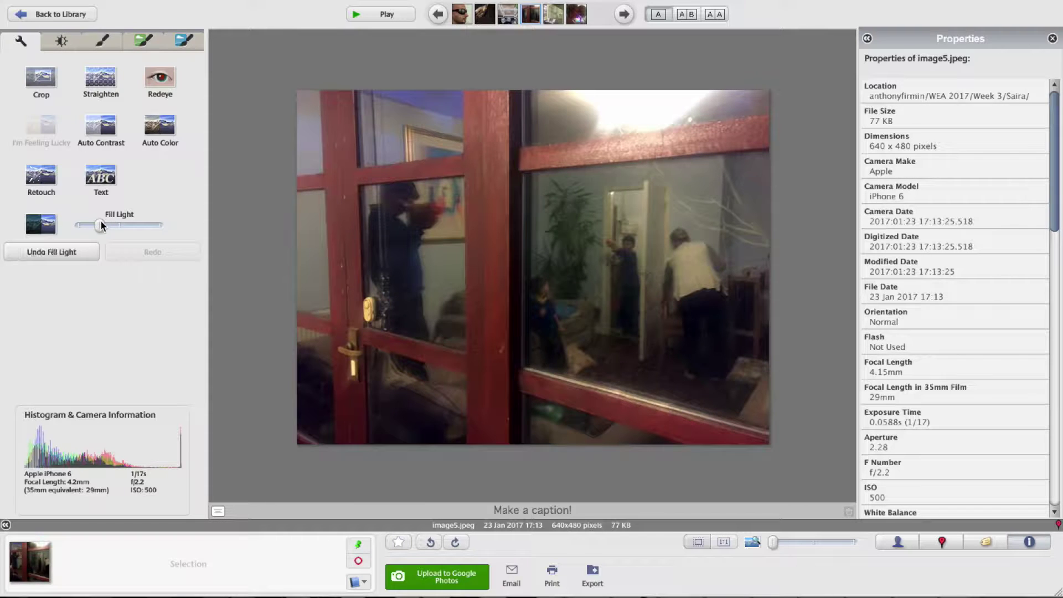
- Crop the red door photo manually to 581 x 372, cutting off the ceiling light and the outer door frame
left_click(44, 78)
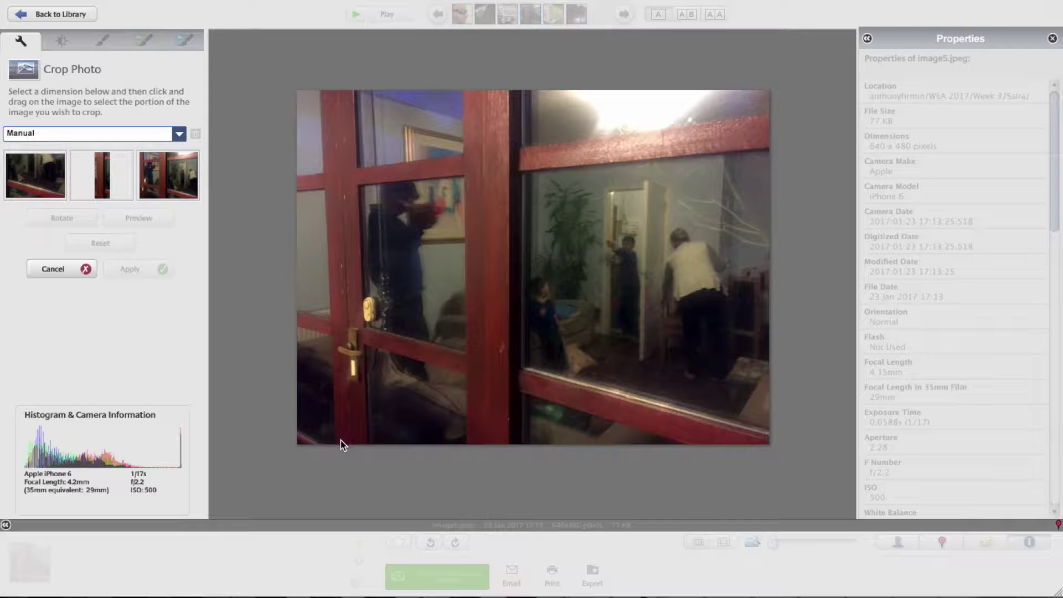
left_click_drag(340, 444, 815, 175)
left_click_drag(812, 169, 813, 167)
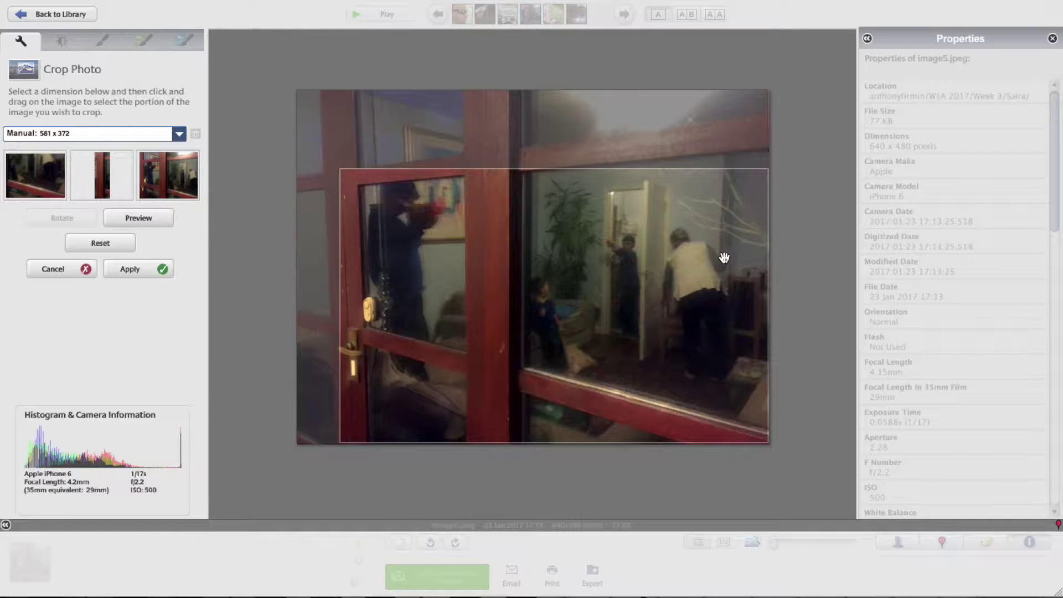
key("Return")
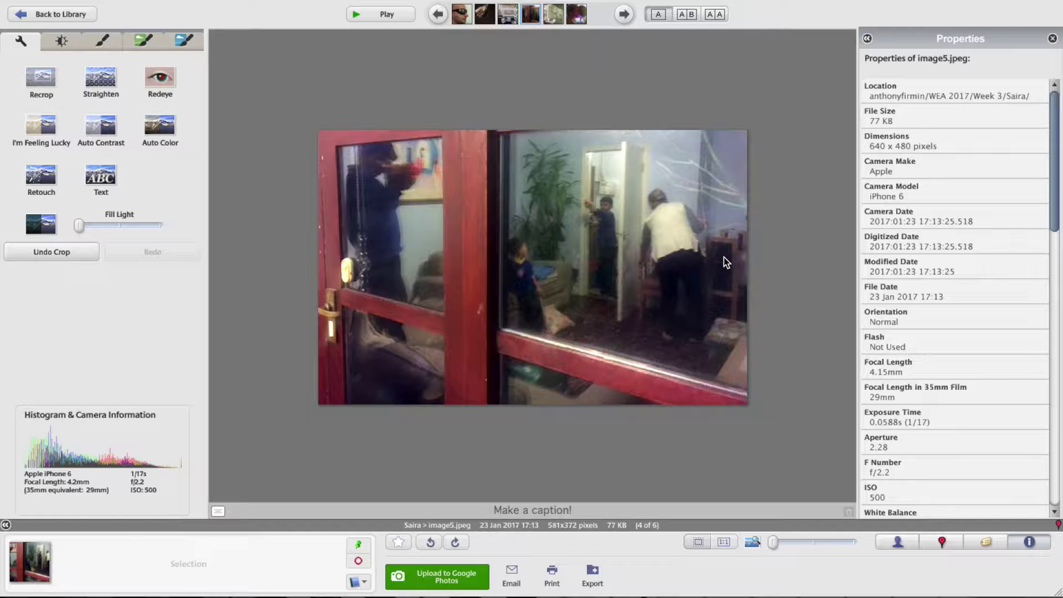
- Open the photo of the child at the mirror, apply I'm Feeling Lucky and raise Fill Light to about a quarter
key("Right")
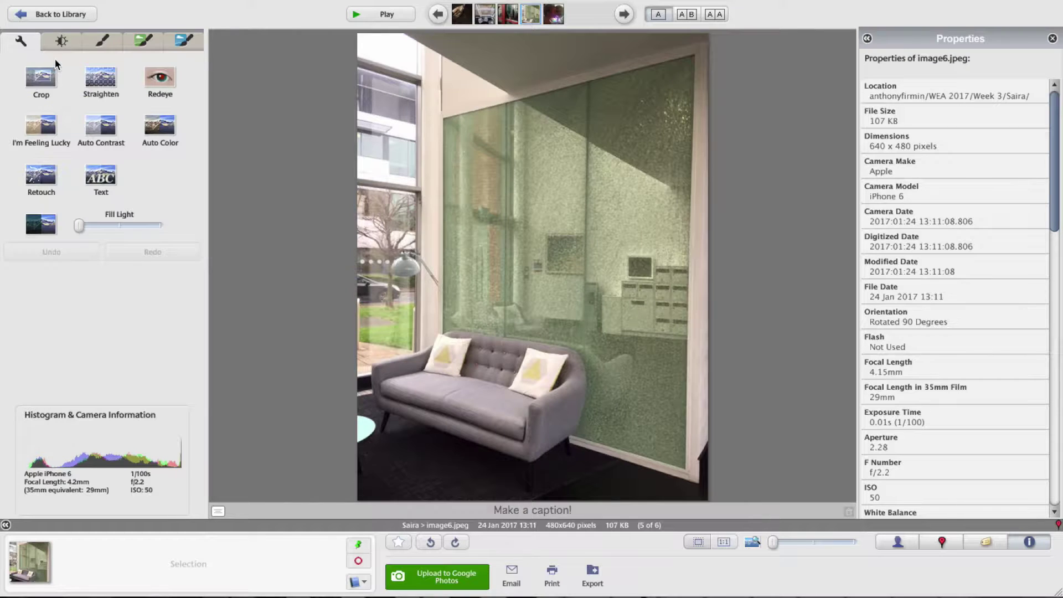
left_click(65, 15)
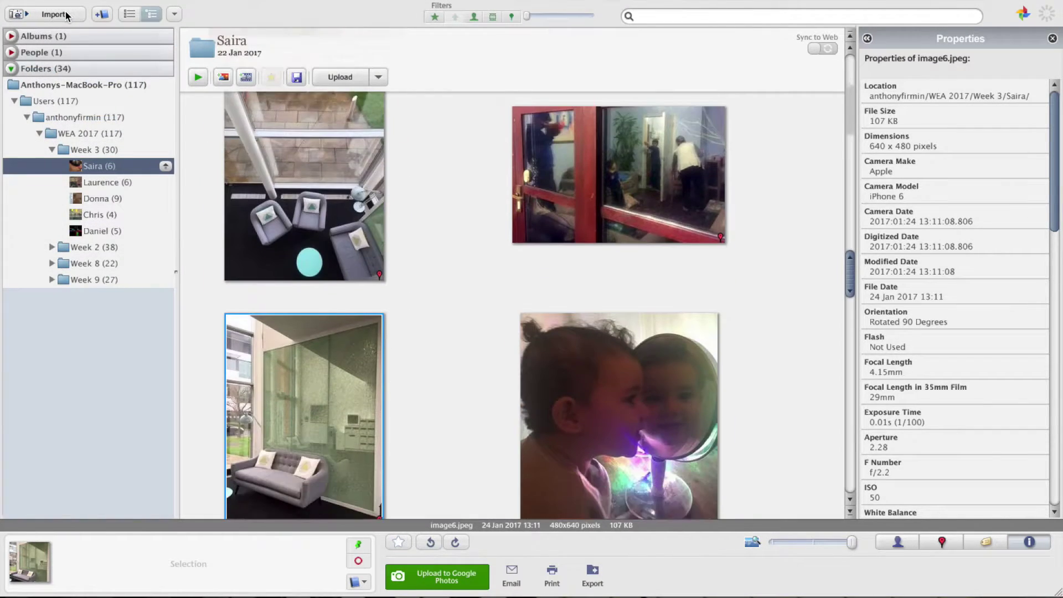
double_click(628, 396)
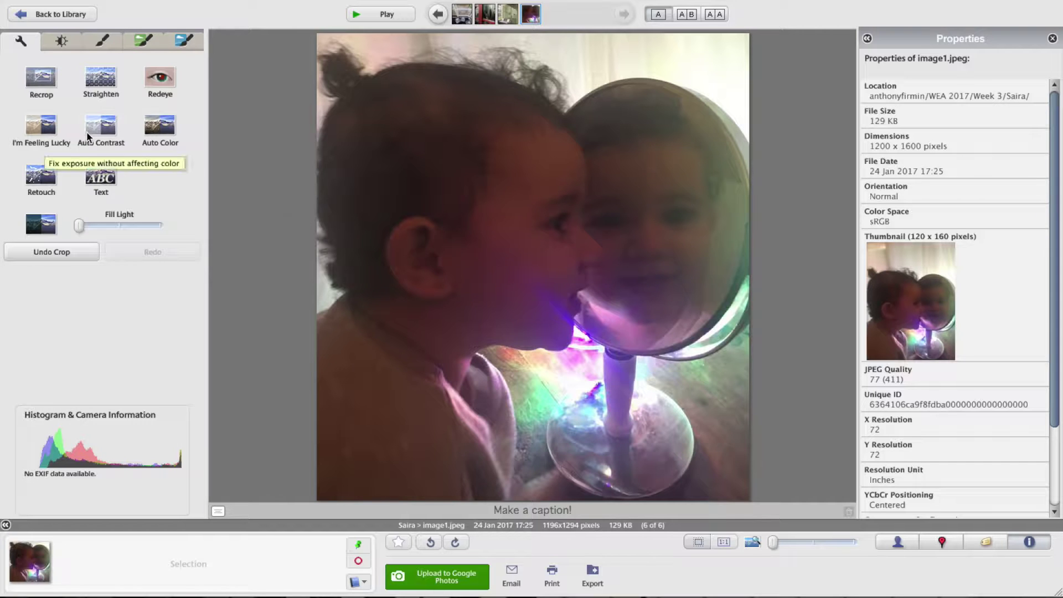
left_click_drag(78, 223, 81, 229)
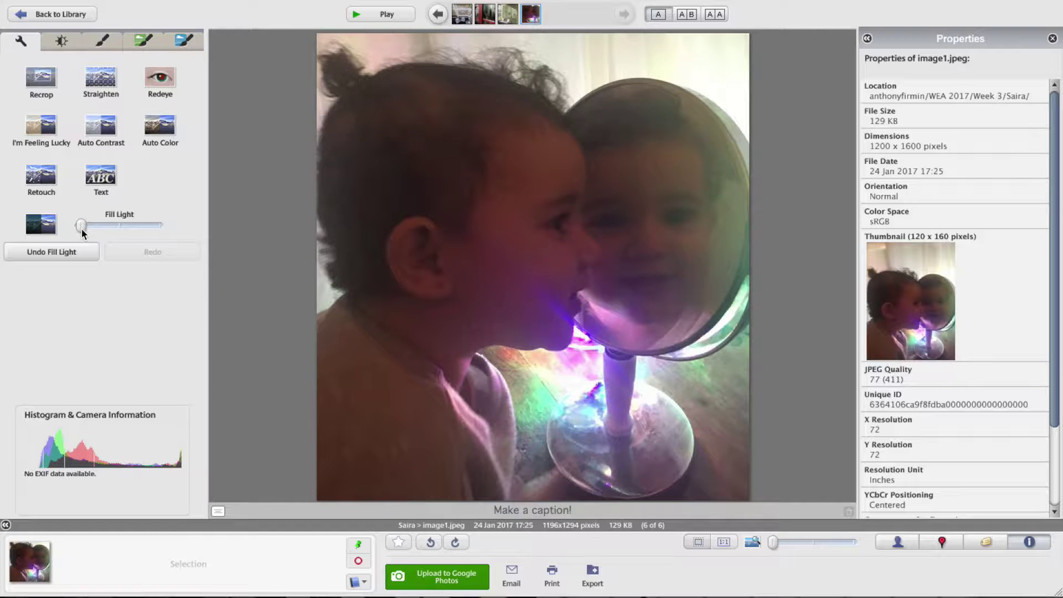
left_click(47, 130)
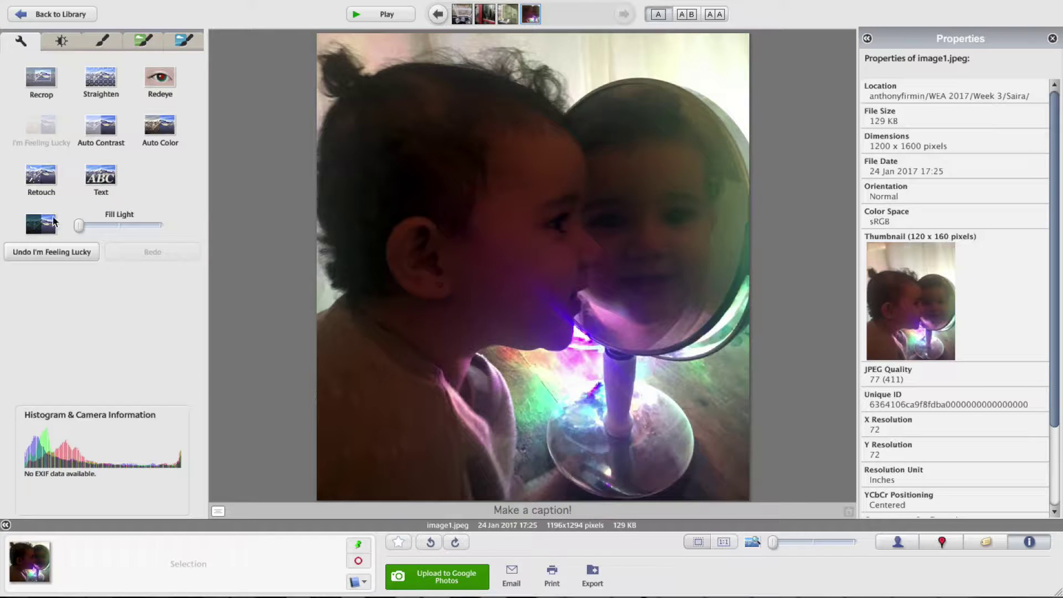
left_click_drag(78, 227, 98, 226)
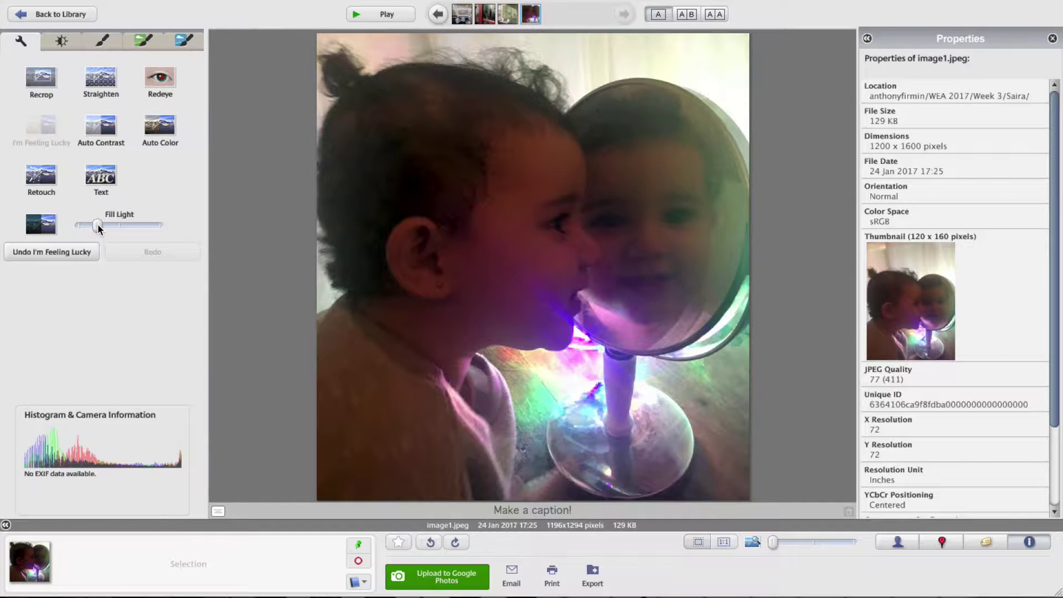
left_click_drag(98, 223, 100, 224)
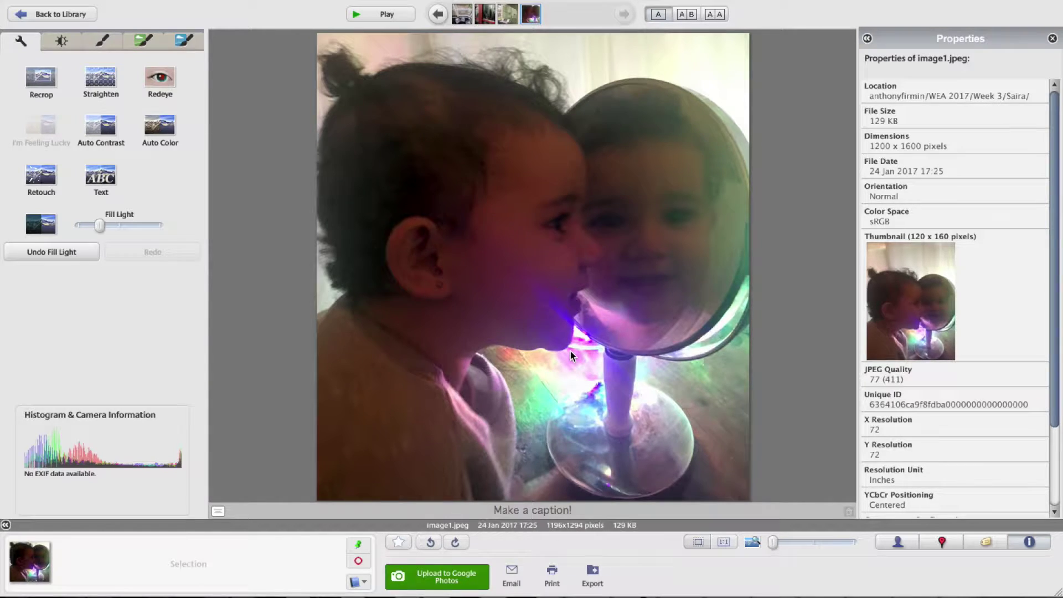
left_click(64, 12)
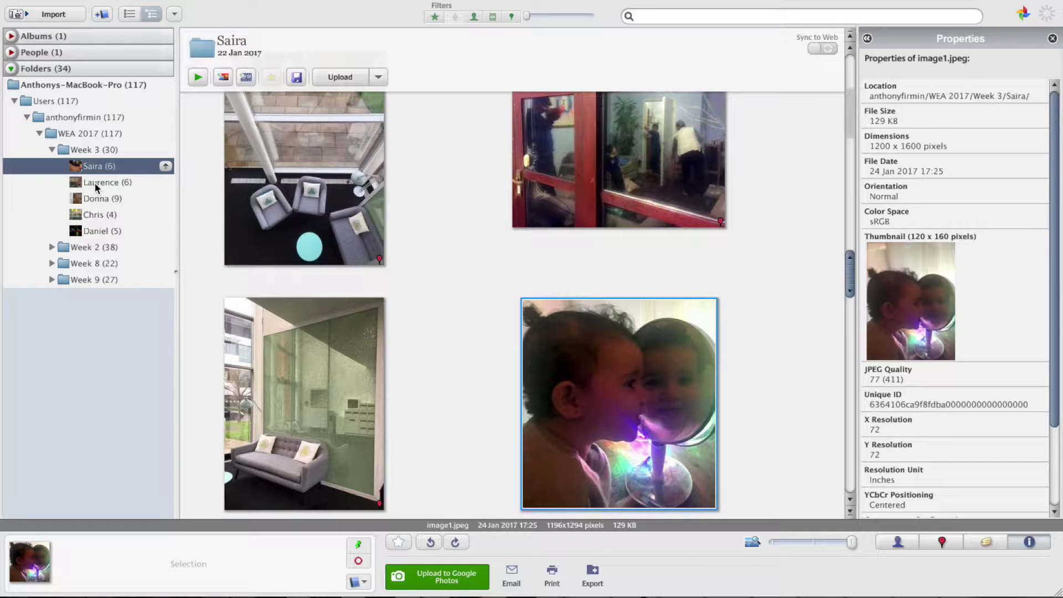
- Open the MUSE building sign photo from the second Week 3 student folder and crop it manually to 579 x 477, removing the sky beside the sign
left_click(96, 184)
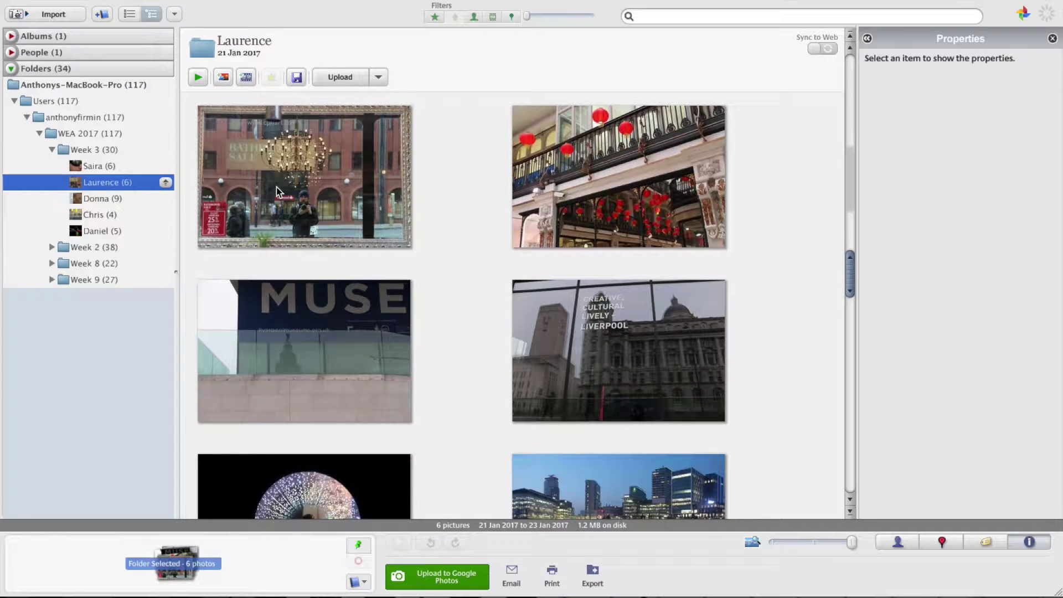
double_click(292, 343)
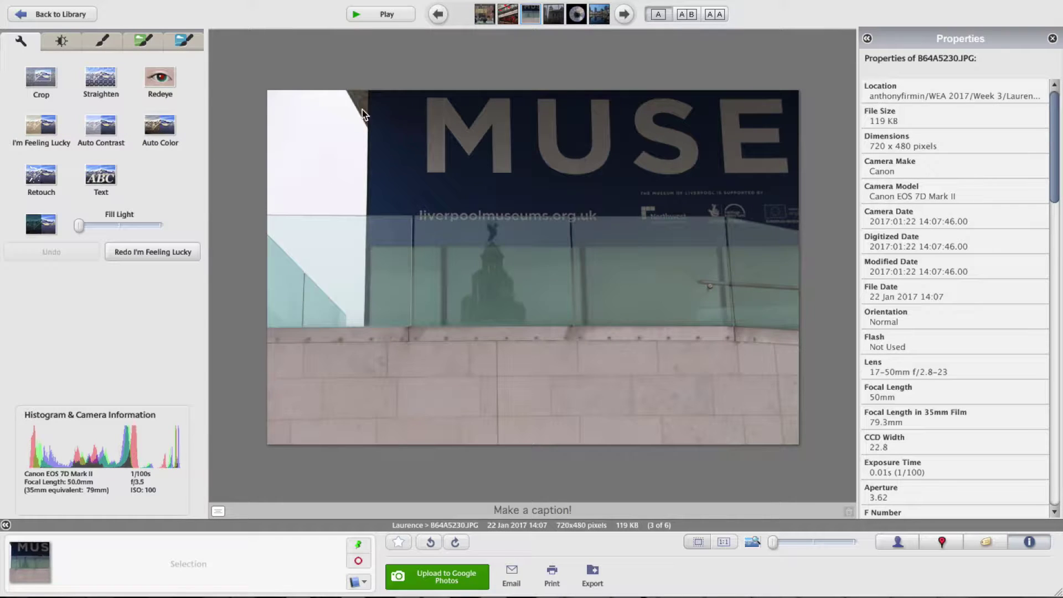
left_click(32, 78)
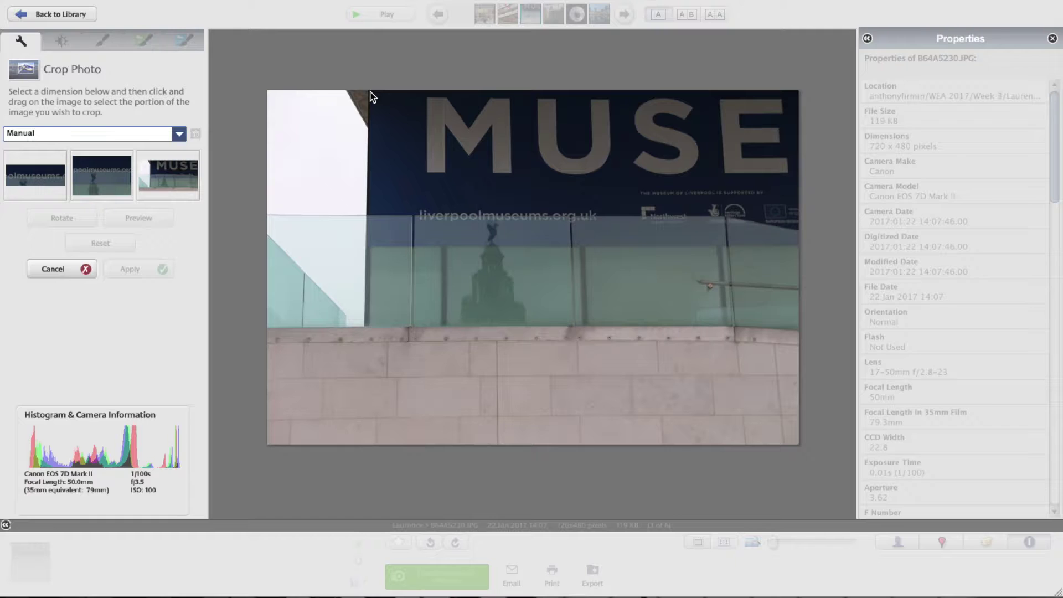
left_click_drag(370, 93, 832, 454)
key("Return")
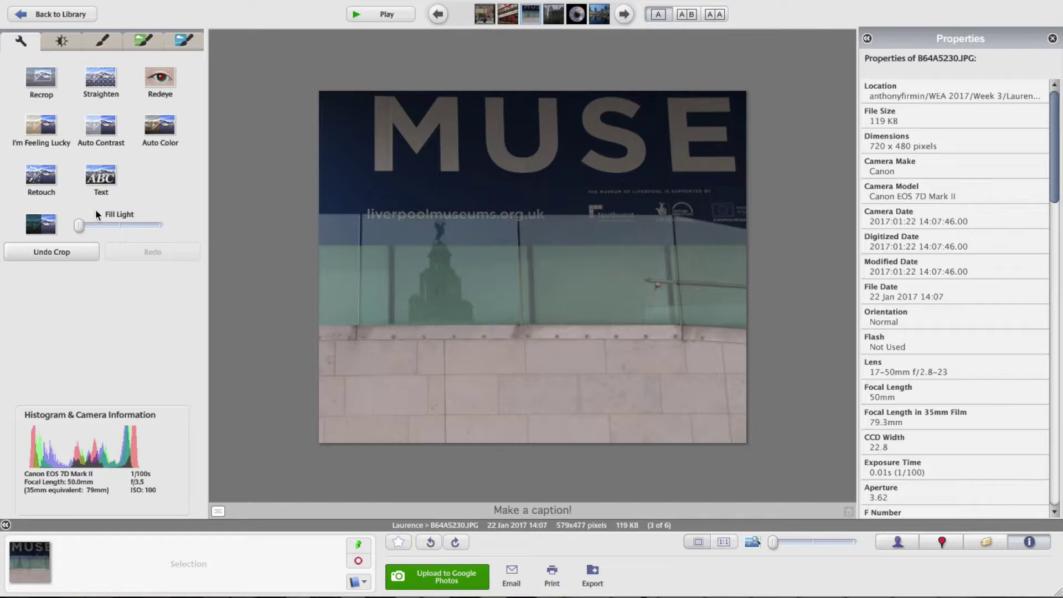
- Apply I'm Feeling Lucky to the MUSE photo, try a touch of Fill Light on it and undo that Fill Light
left_click_drag(78, 225, 104, 227)
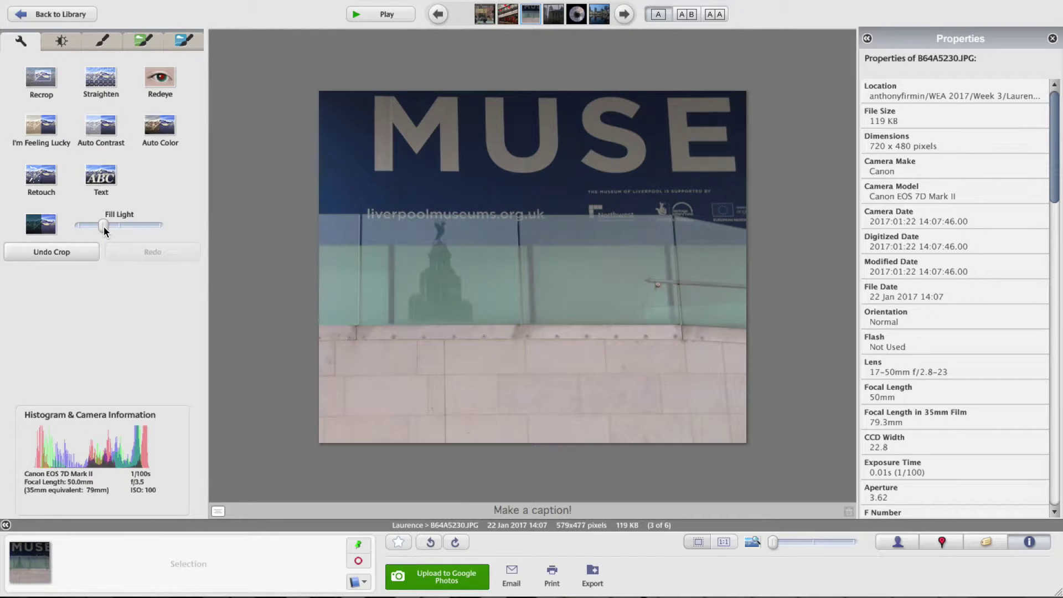
left_click(48, 130)
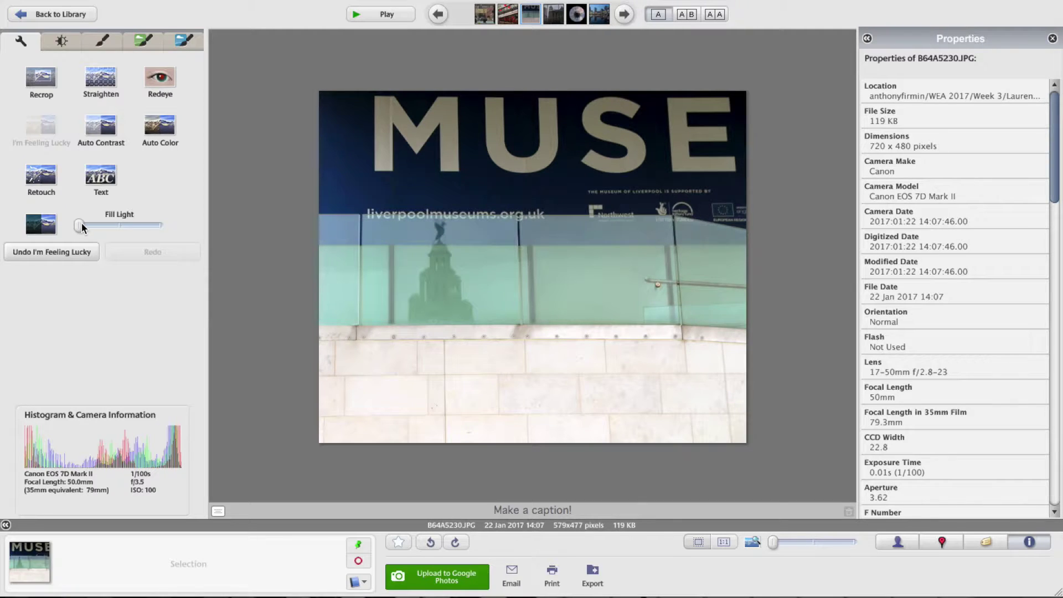
mouse_move(82, 225)
left_mouse_down()
mouse_move(93, 228)
mouse_move(76, 228)
mouse_move(84, 223)
left_mouse_up()
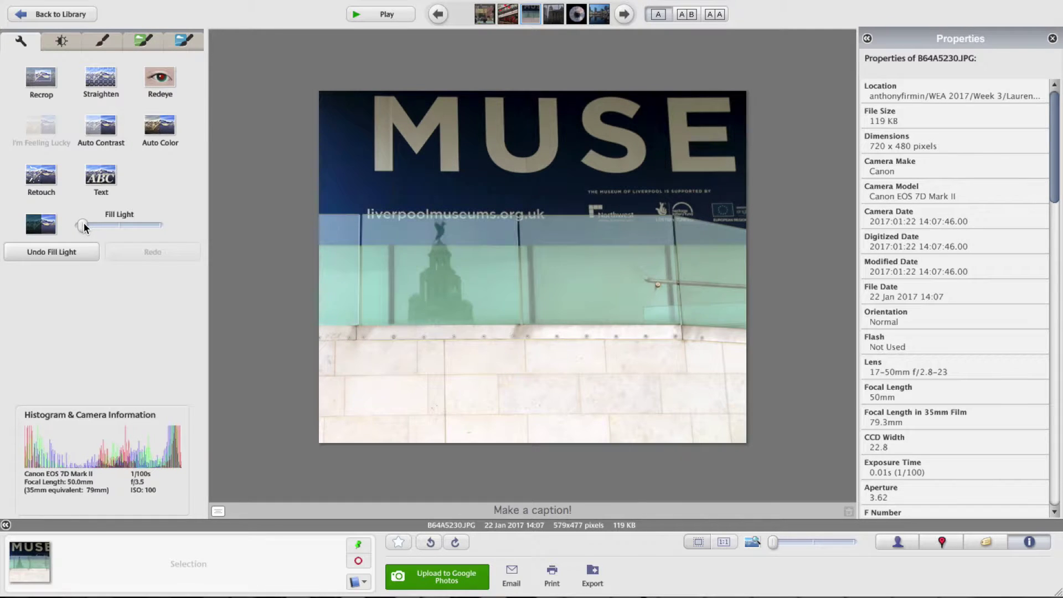
left_click(50, 250)
- Go to the Liverpool window reflection photo, crop it manually to 719 x 431 without the top strip and raise Fill Light to just over a third
key("Right")
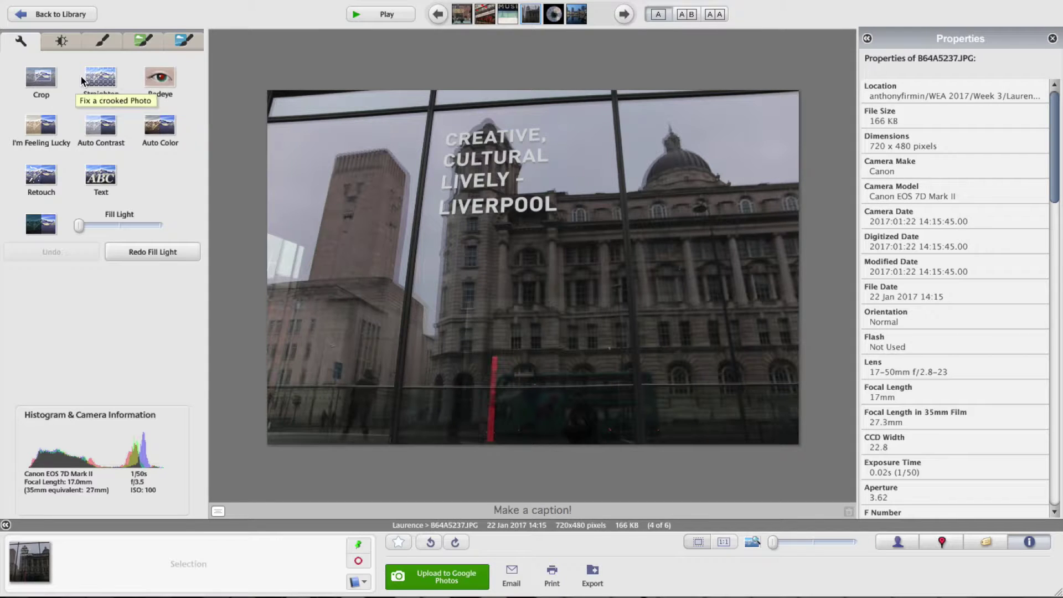
left_click(53, 72)
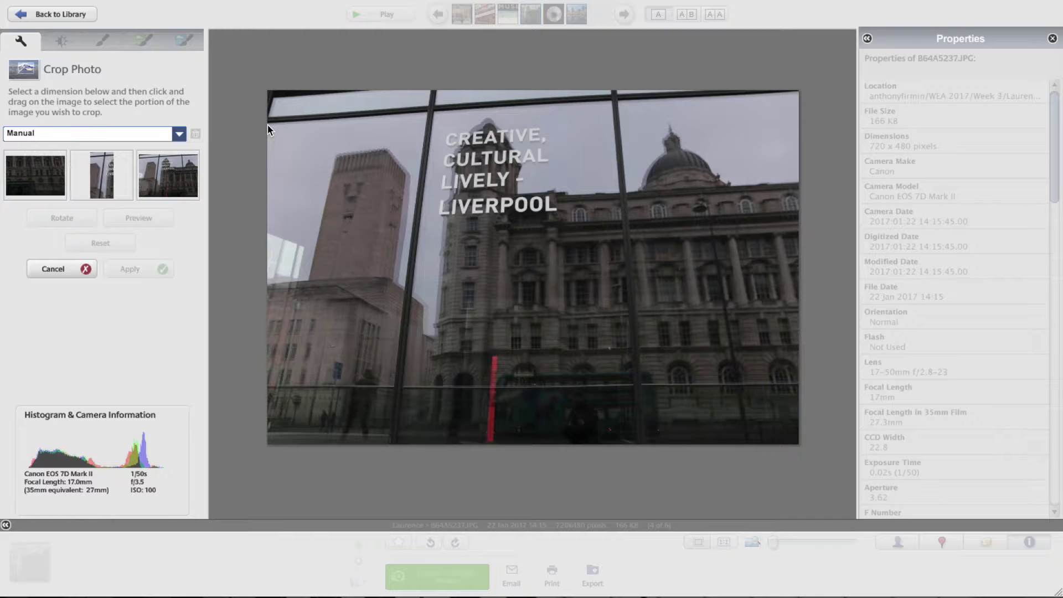
left_click_drag(268, 126, 862, 457)
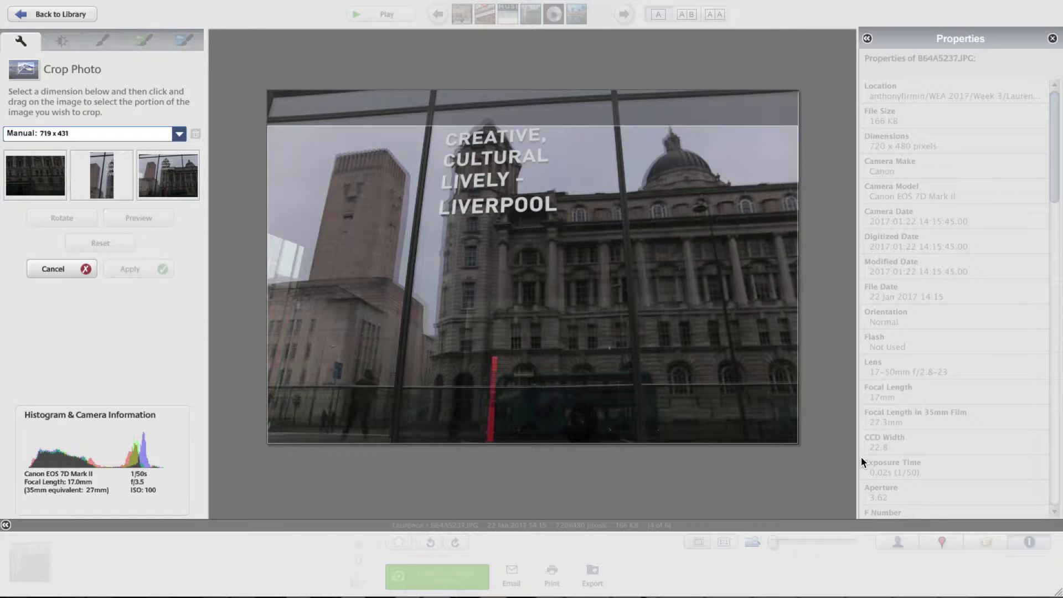
key("Return")
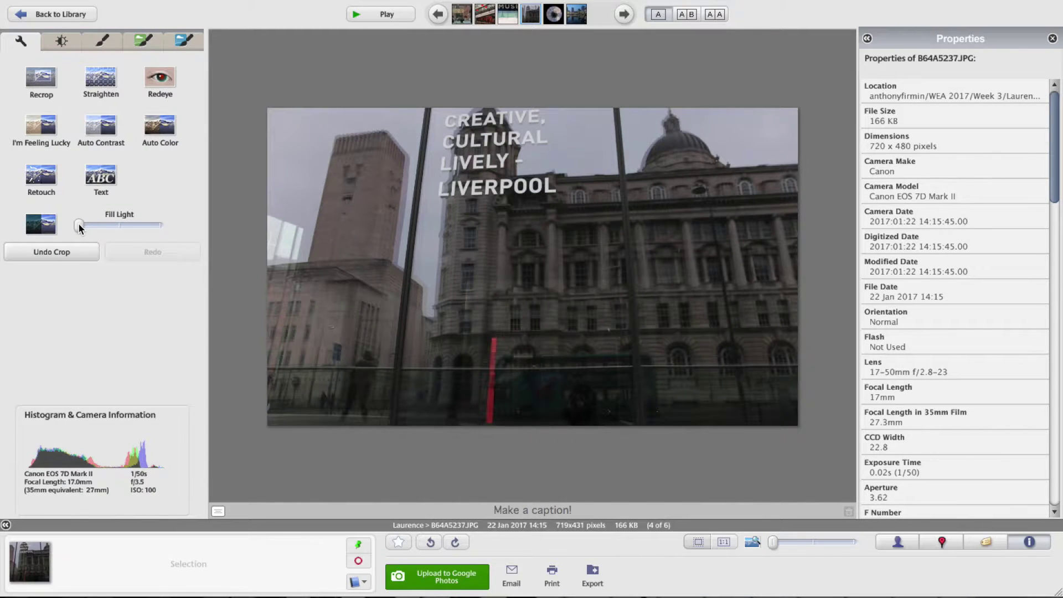
left_click_drag(80, 224, 111, 221)
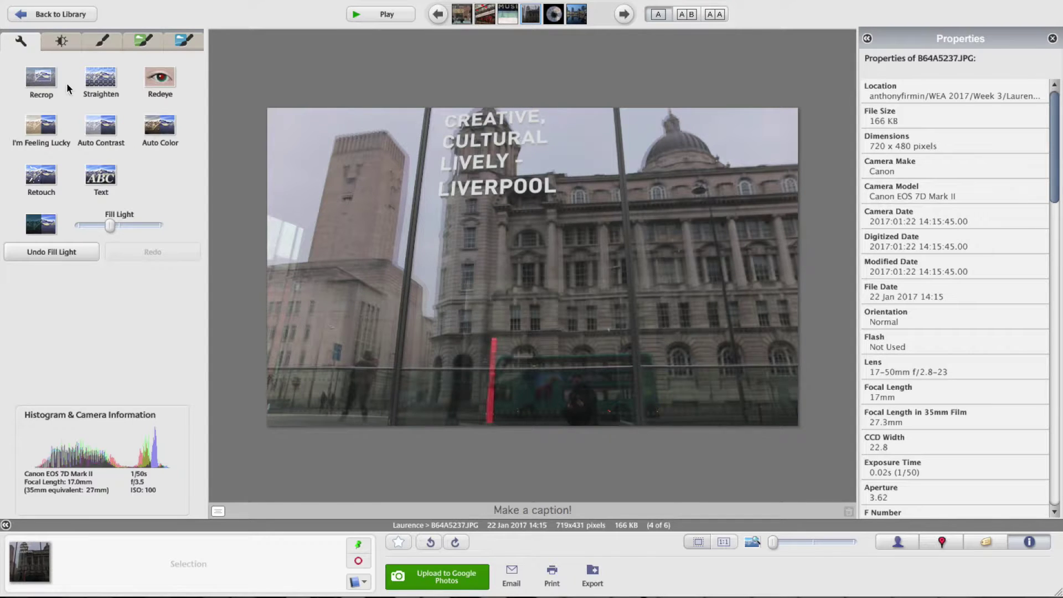
- Open the photo of the circle of lights on black and frame a Square: CD Cover crop around the circle
left_click(54, 11)
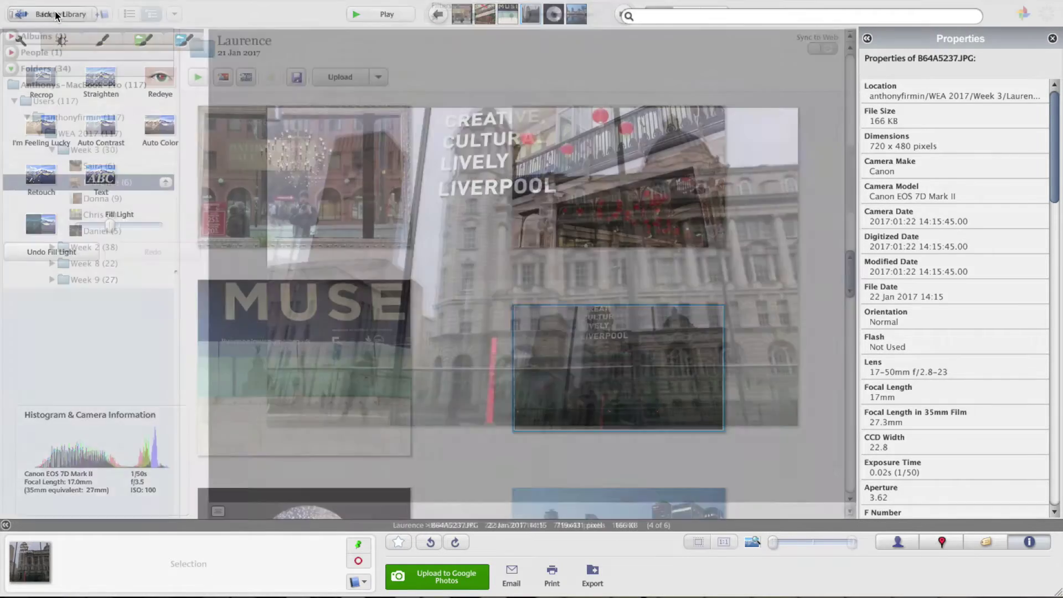
scroll(450, 284, "down", 5)
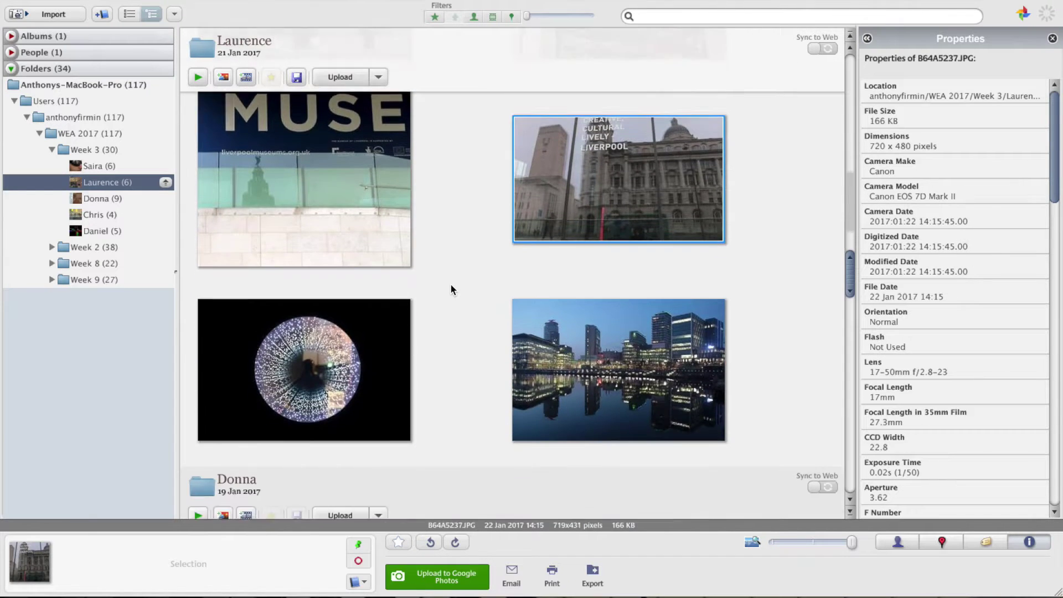
left_click(307, 294)
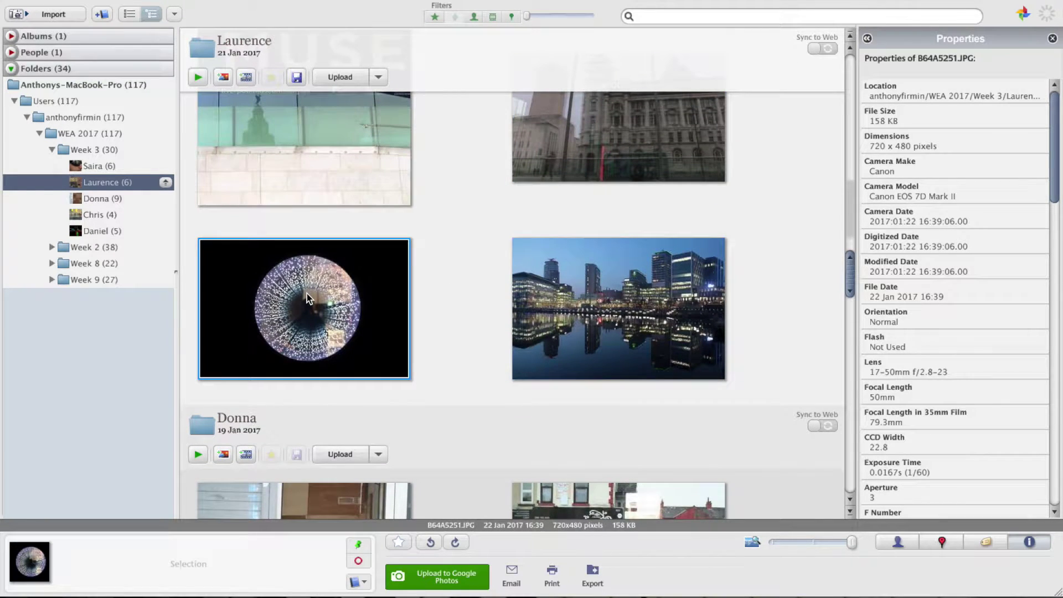
double_click(307, 294)
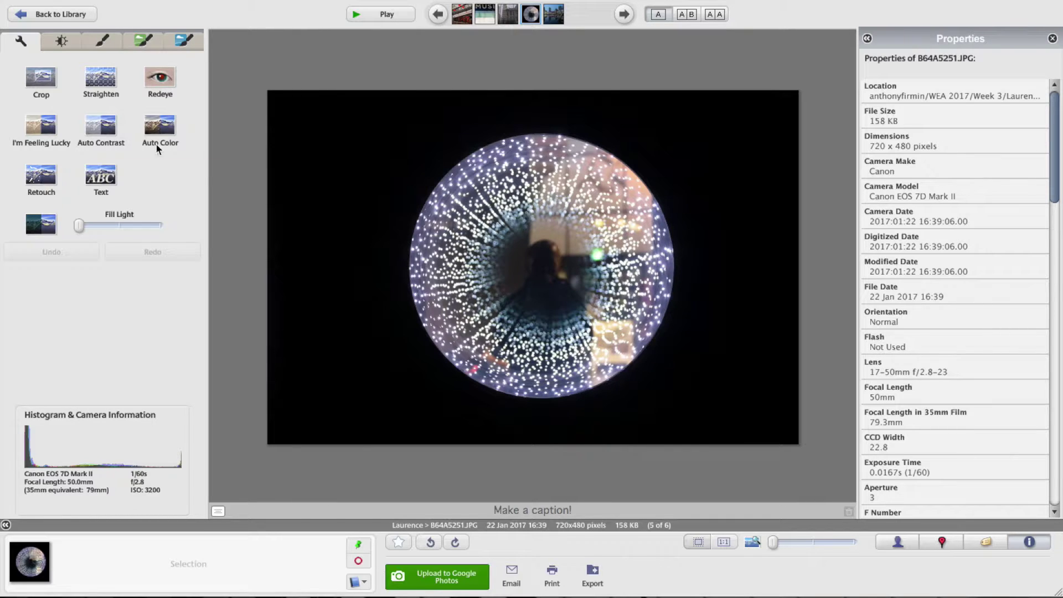
left_click(37, 76)
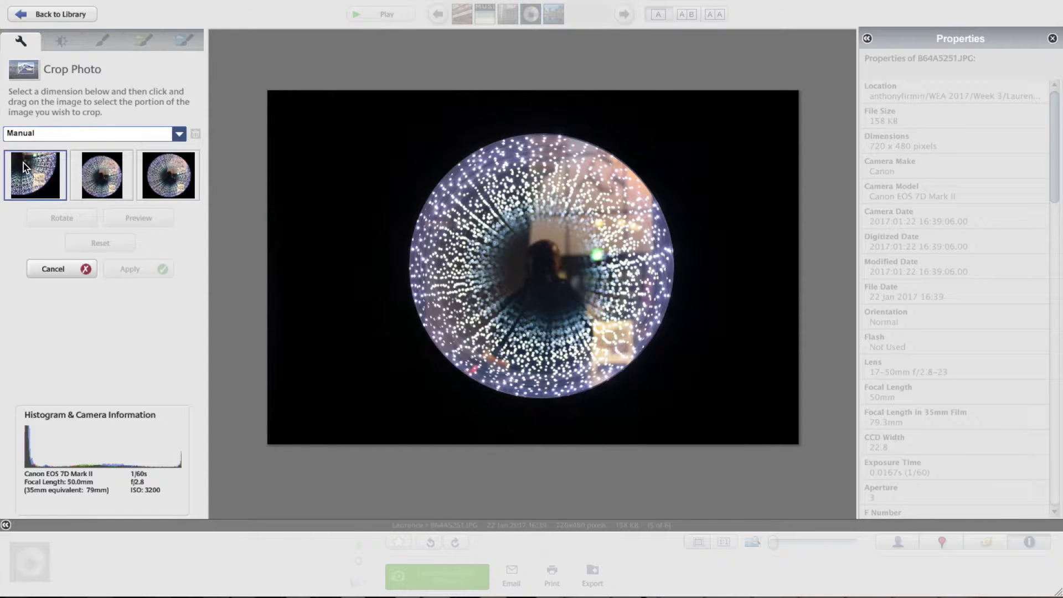
left_click(36, 134)
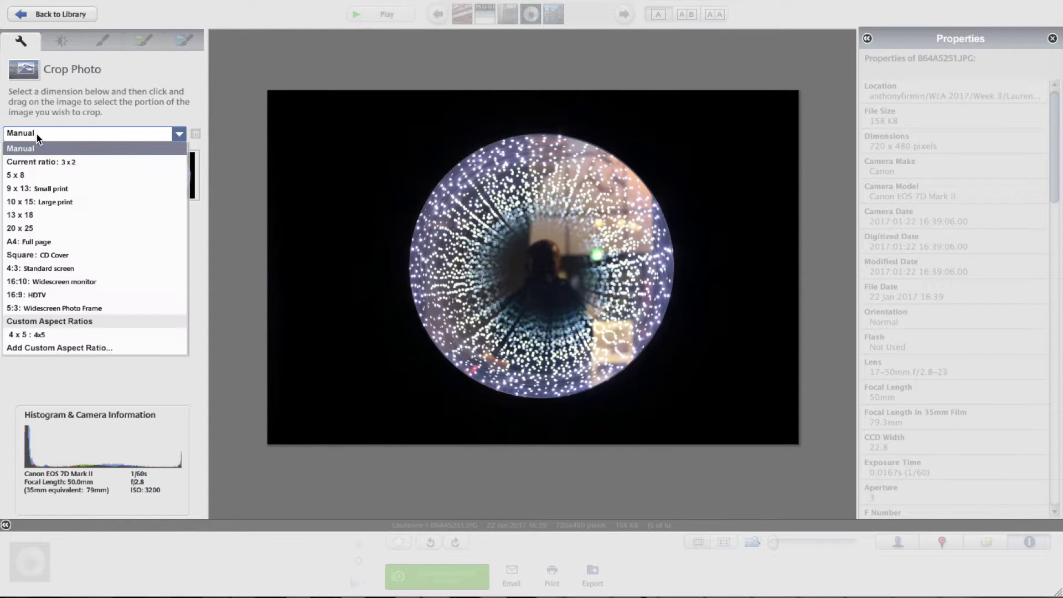
left_click(40, 255)
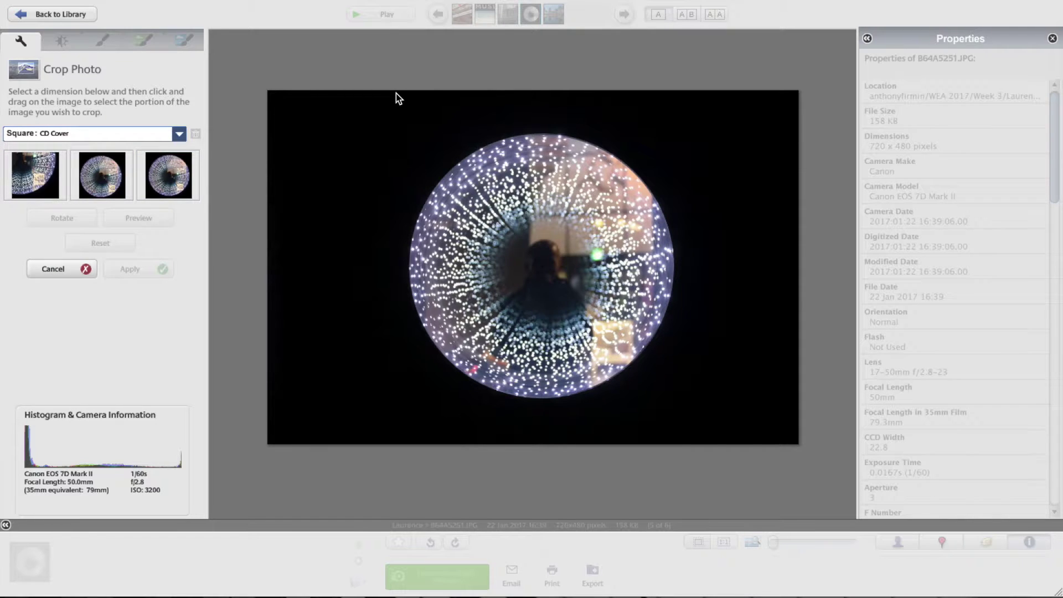
left_click_drag(396, 93, 755, 483)
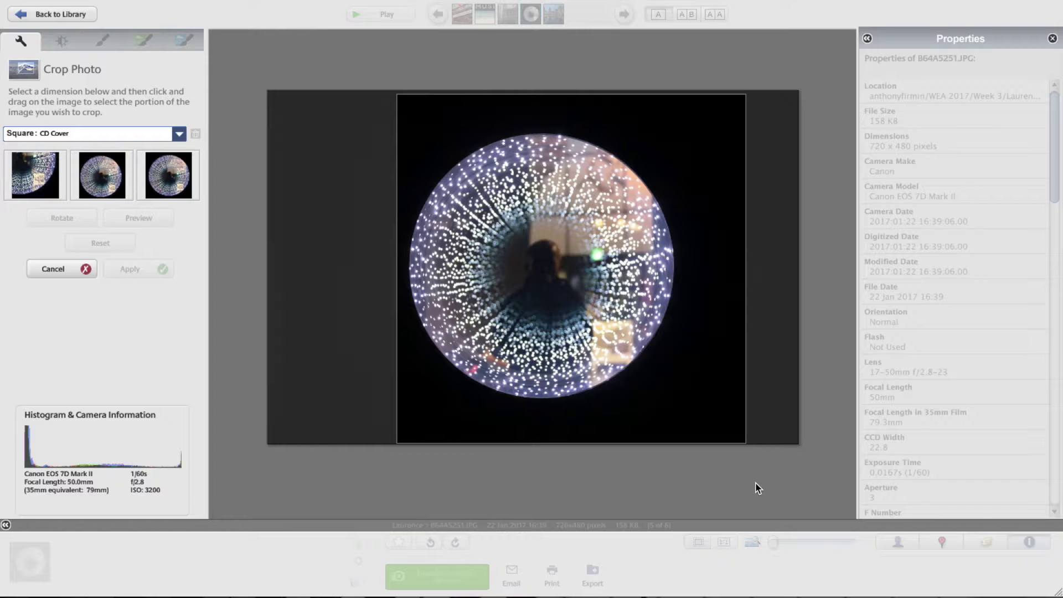
- Center the square crop frame on the circle of lights, enlarge it to the full picture height and apply the 480 x 480 crop
left_click_drag(709, 423, 682, 432)
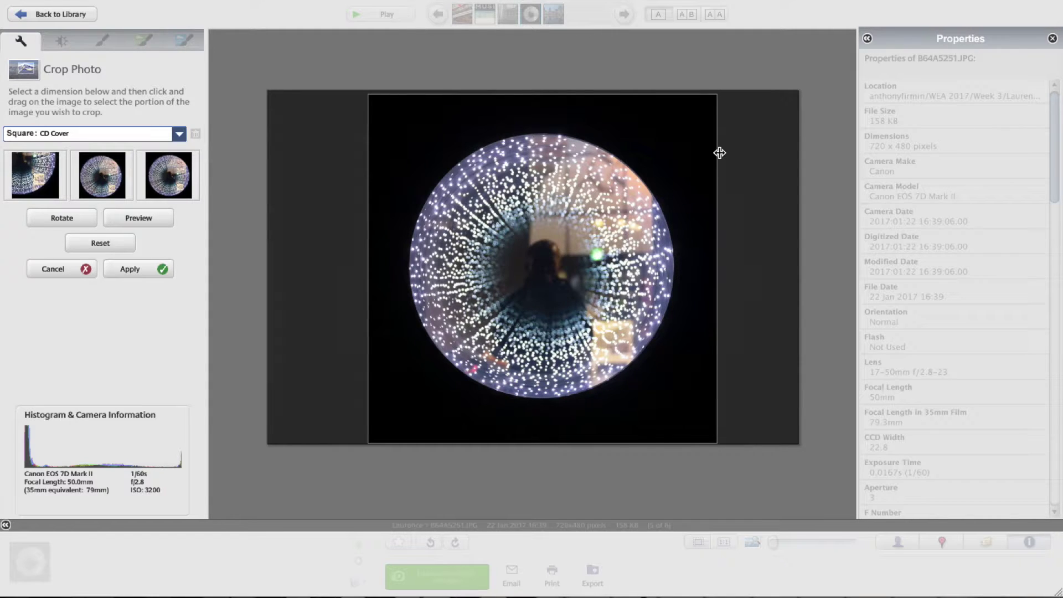
left_click_drag(716, 90, 724, 88)
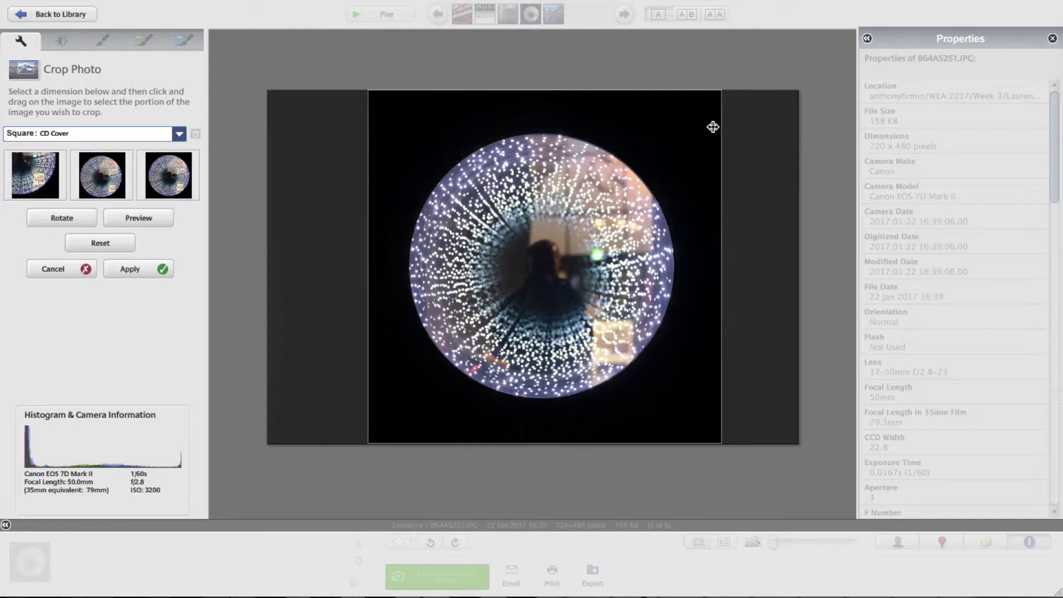
left_click_drag(705, 136, 701, 134)
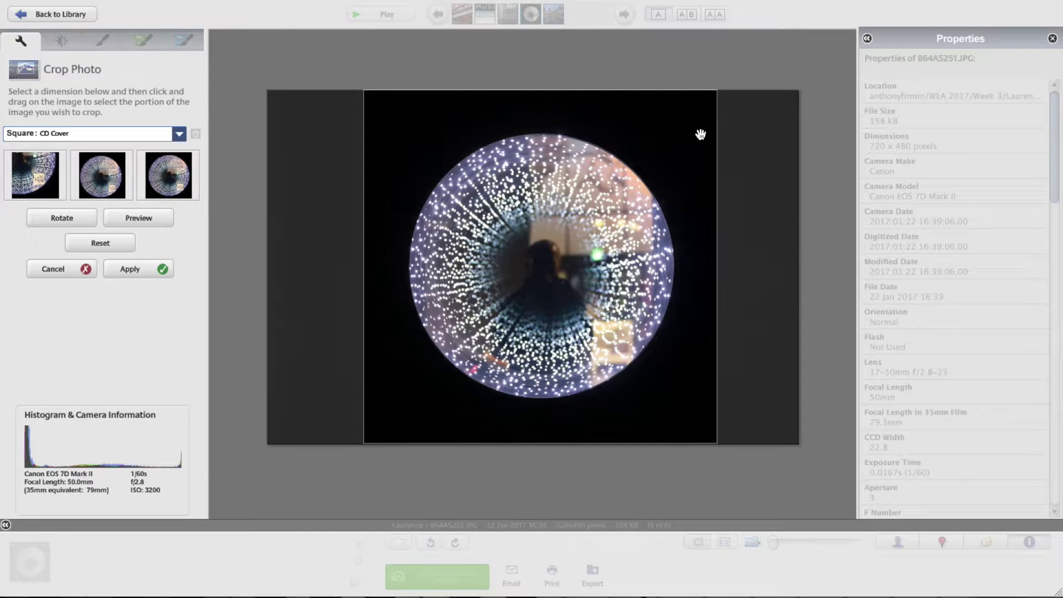
key("Return")
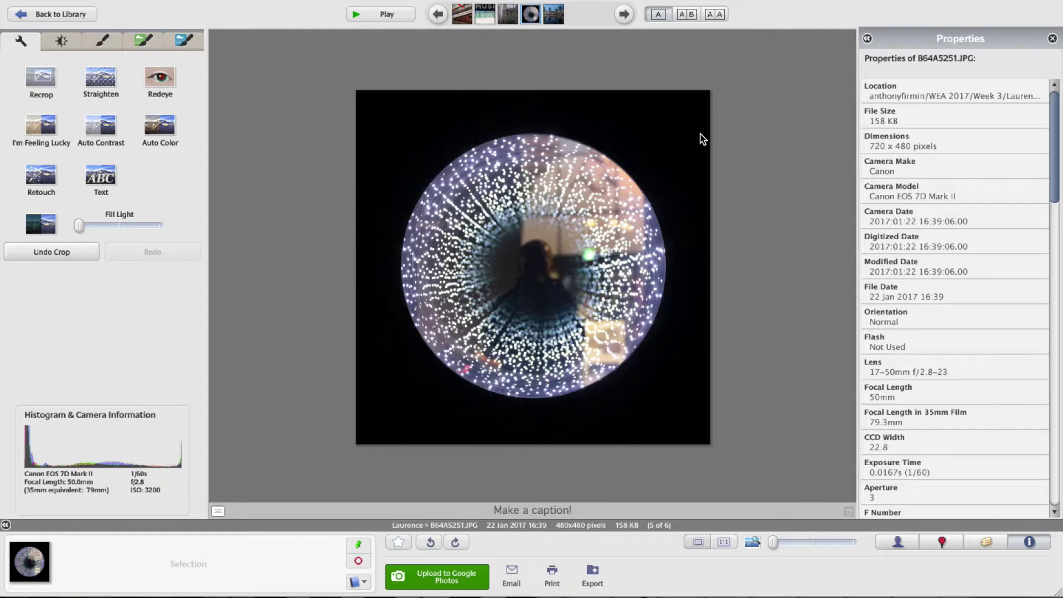
- Go to the waterfront skyline photo taken at dusk and apply I'm Feeling Lucky
key("Right")
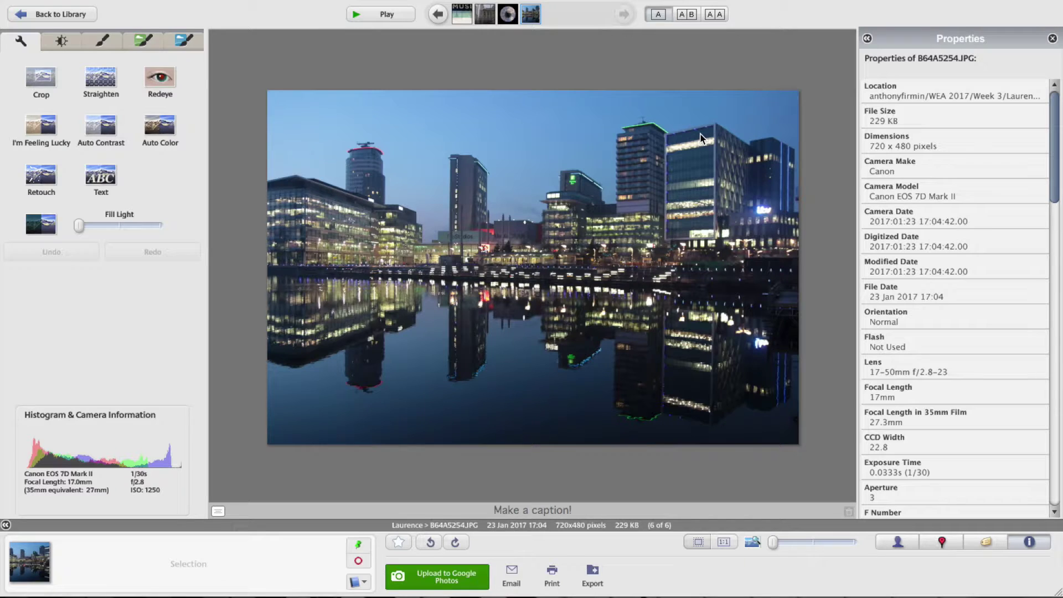
left_click(39, 124)
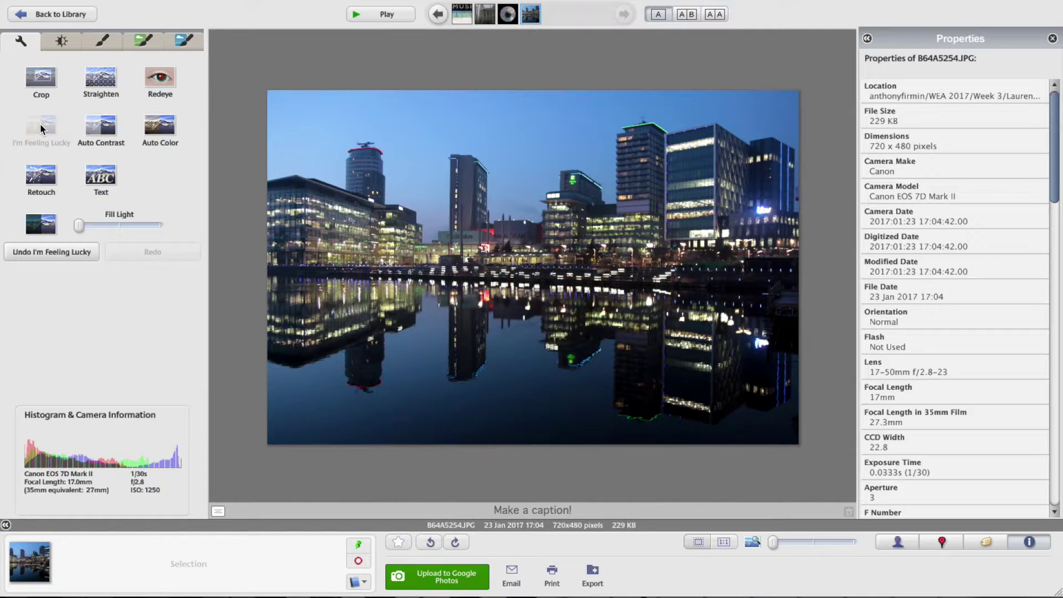
- Apply the Saturation effect to the skyline photo with the amount just above the middle, comparing by undoing and redoing it
left_click(105, 41)
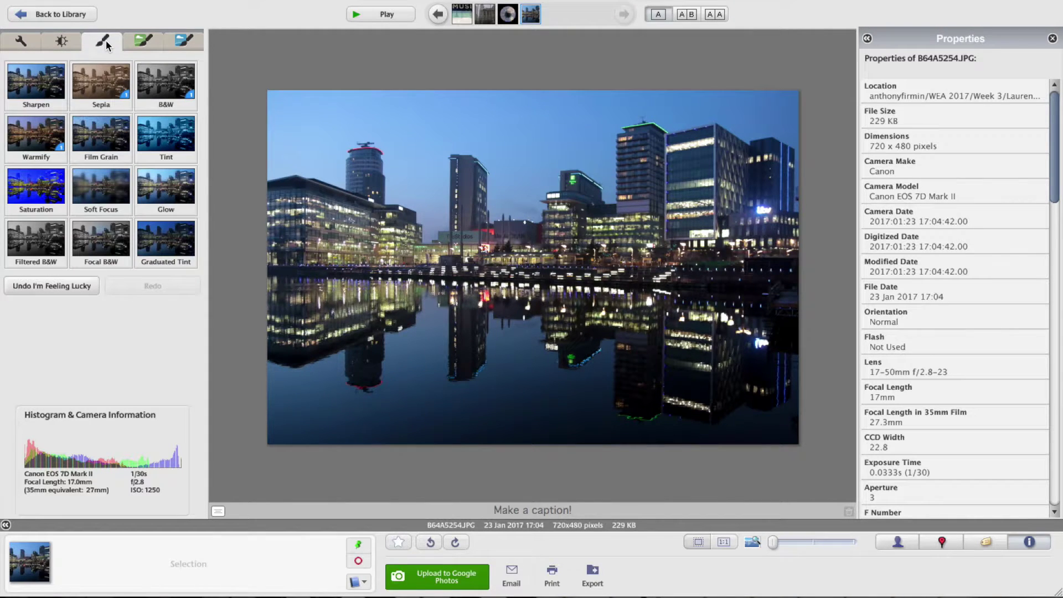
left_click(38, 184)
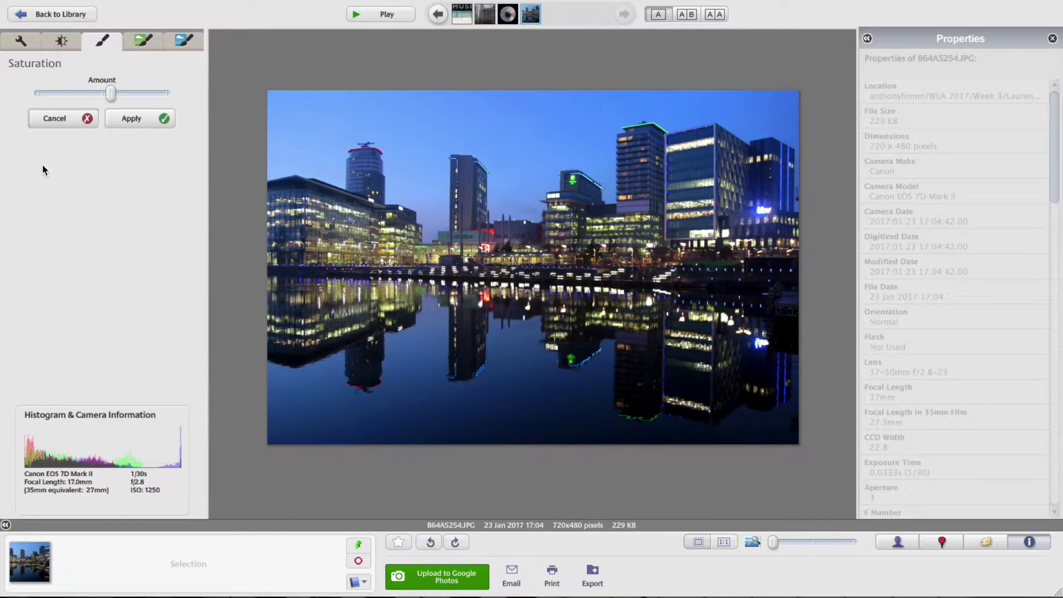
left_click_drag(111, 90, 107, 91)
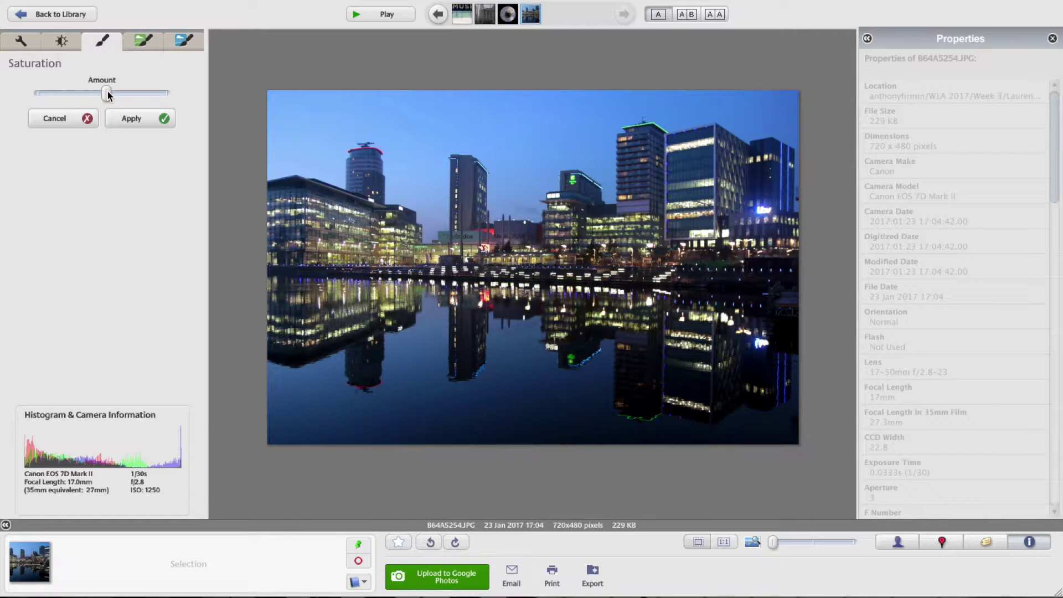
left_click(141, 121)
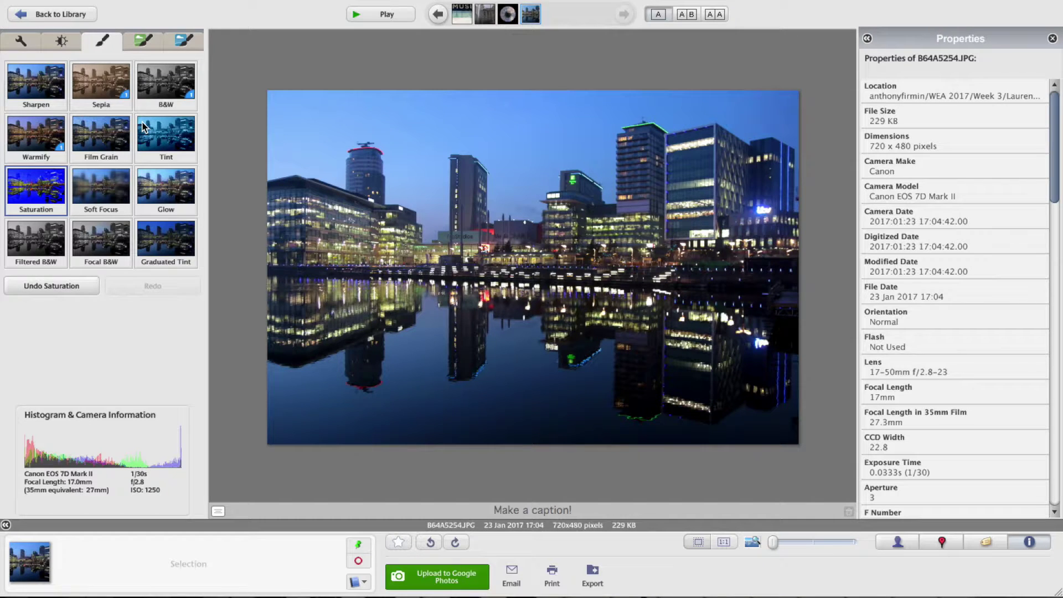
left_click(71, 283)
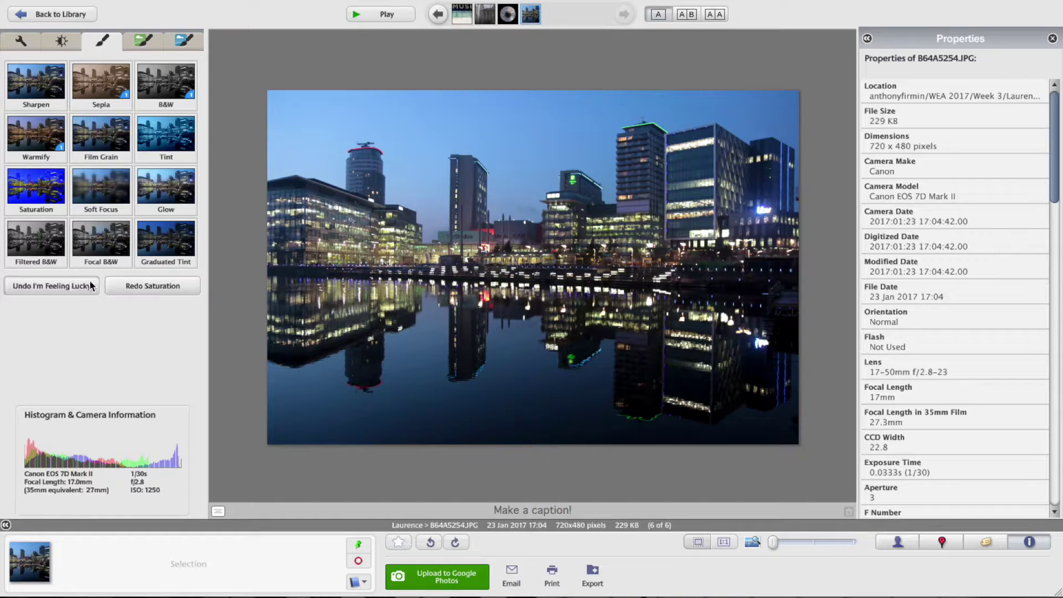
left_click(154, 284)
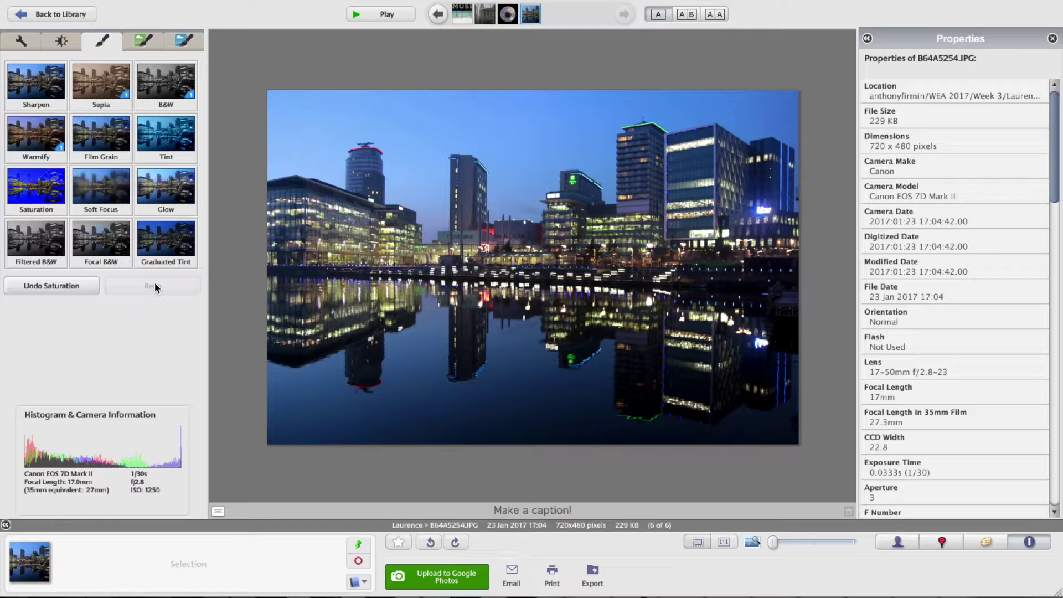
- Return to the library and open the first photo in the next Week 3 folder, the brown glass door beside grey shutters
left_click(45, 13)
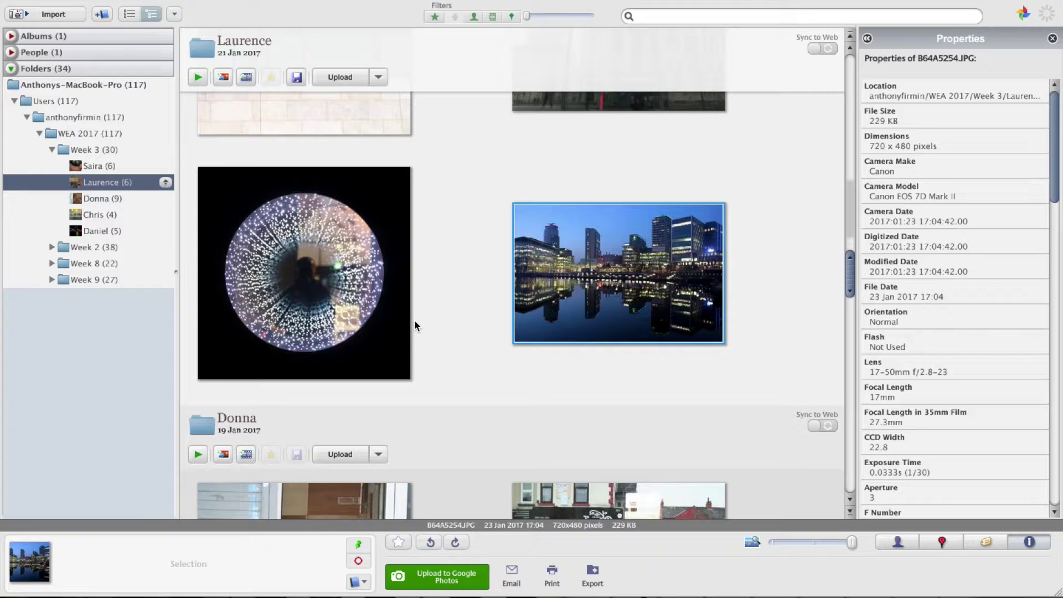
scroll(415, 323, "down", 1)
scroll(414, 320, "down", 10)
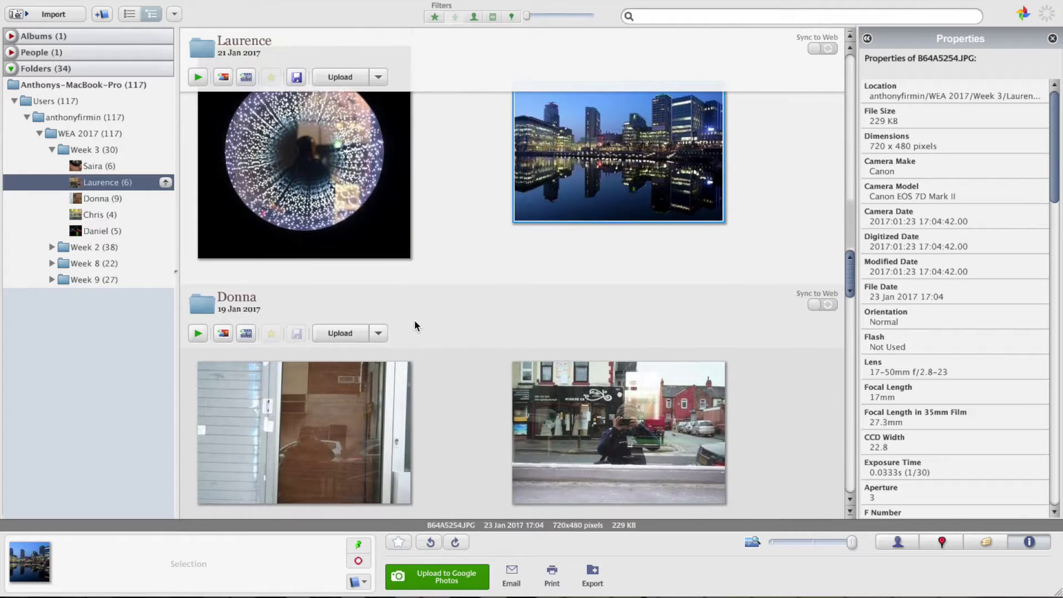
scroll(415, 320, "down", 1)
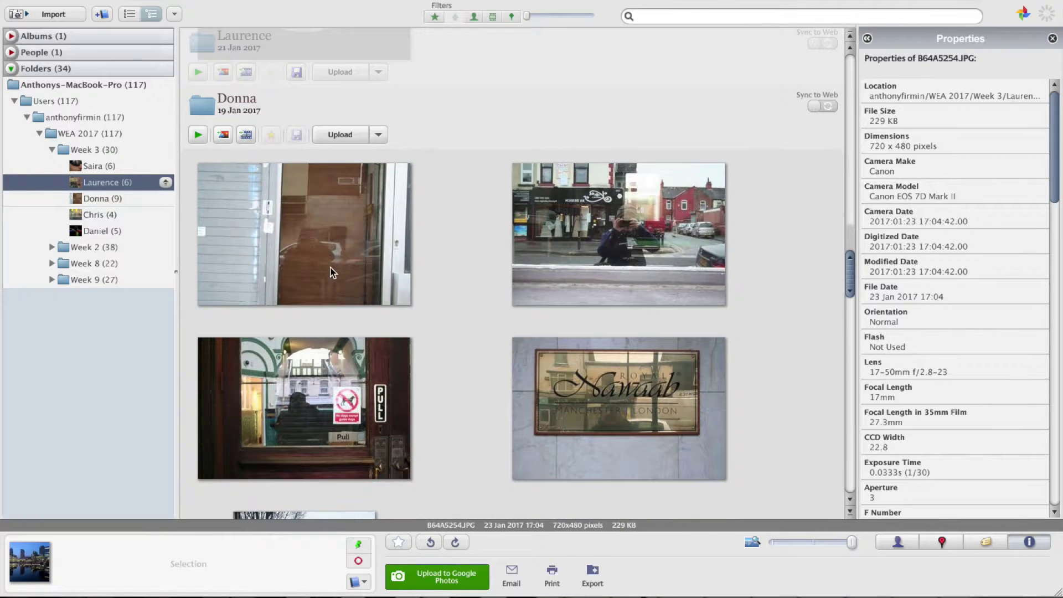
double_click(326, 252)
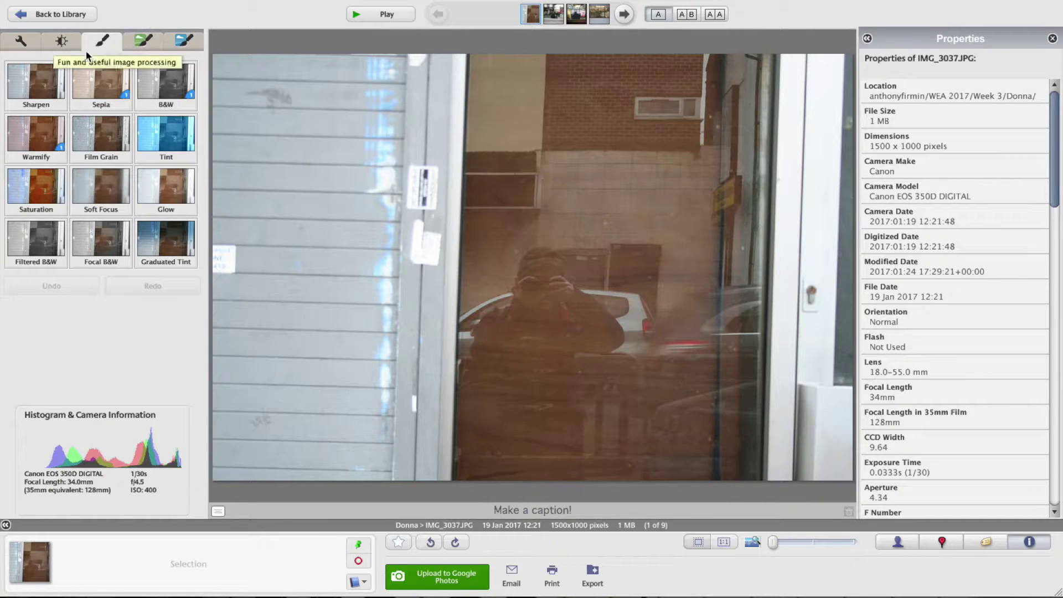
- Straighten the glass door photo slightly counterclockwise so the door frame stands vertical
left_click(22, 41)
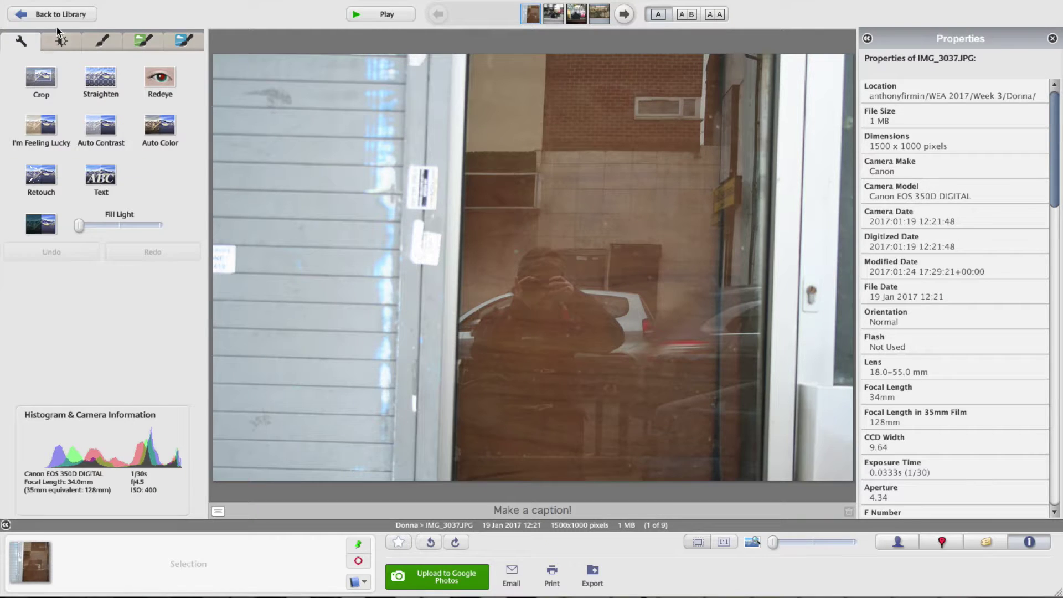
left_click(97, 75)
left_click_drag(466, 481, 482, 480)
key("Return")
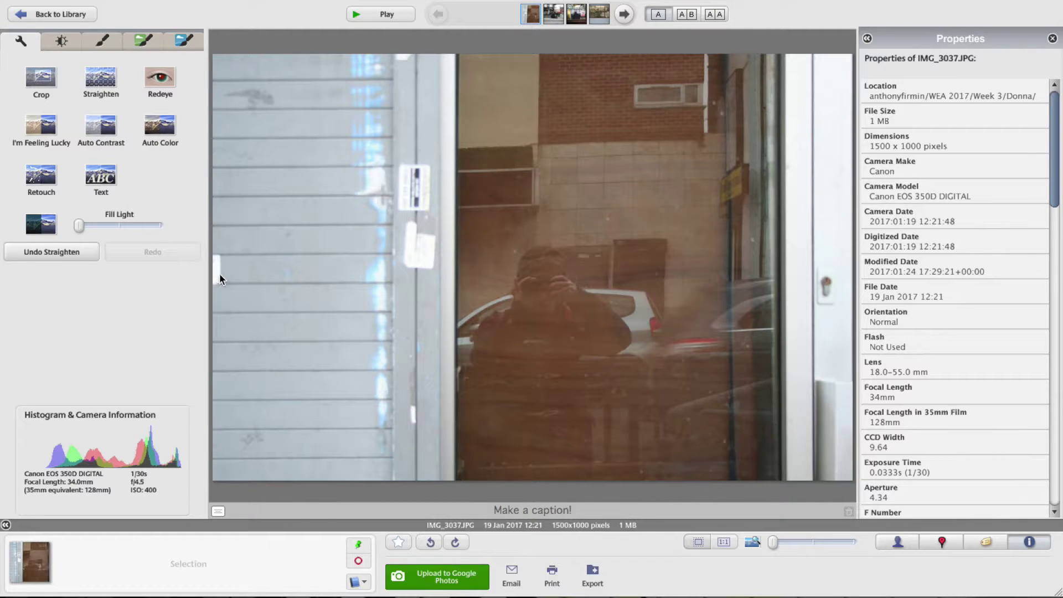
- Crop the glass door photo with the Manual setting to 1478 x 991, trimming a thin strip off the left and top edges
left_click(42, 79)
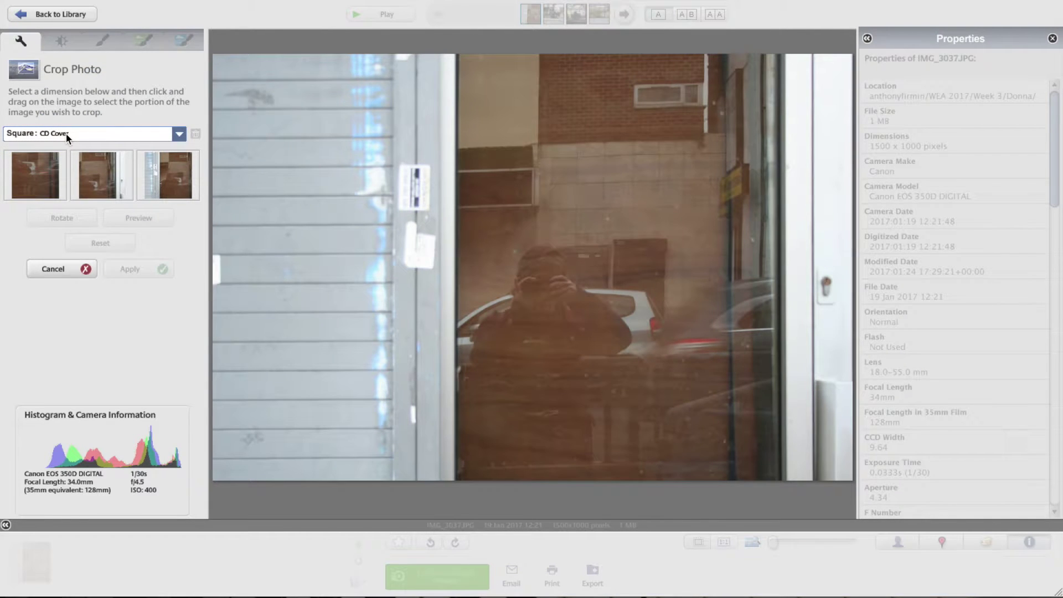
left_click(68, 138)
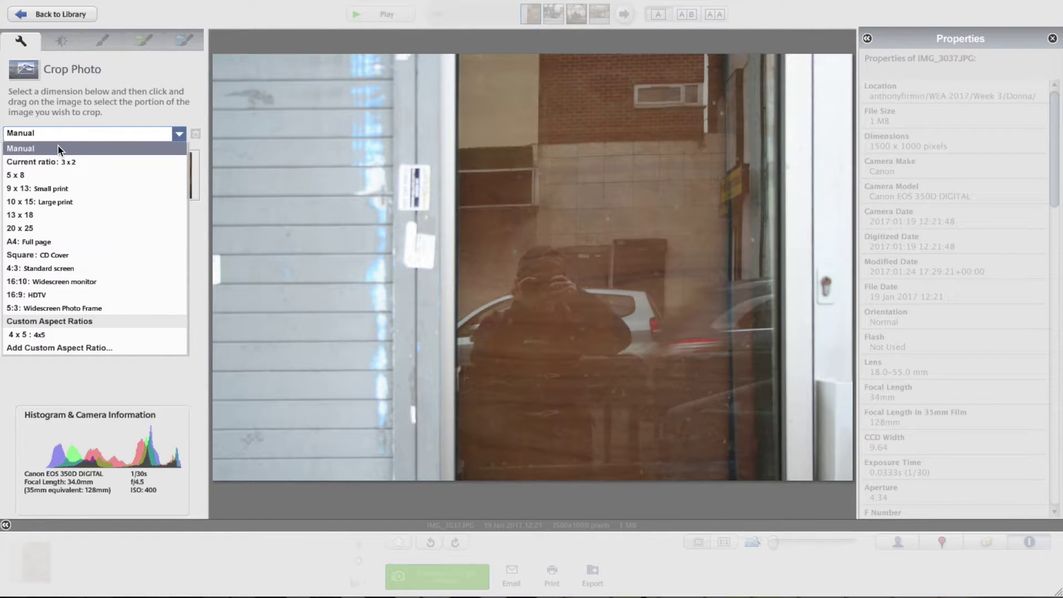
left_click(58, 145)
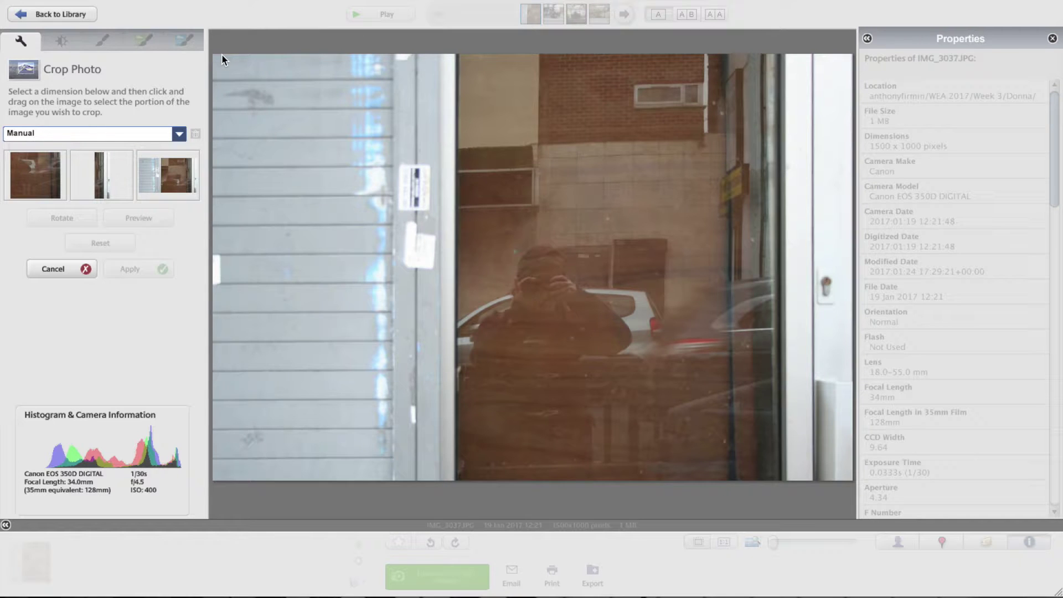
left_click_drag(222, 57, 854, 481)
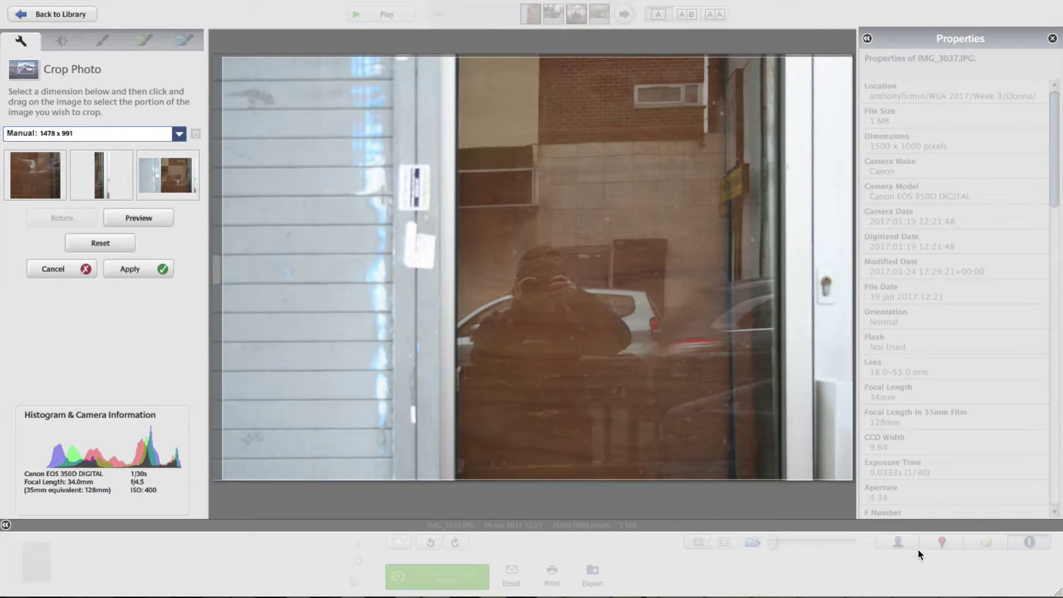
key("Return")
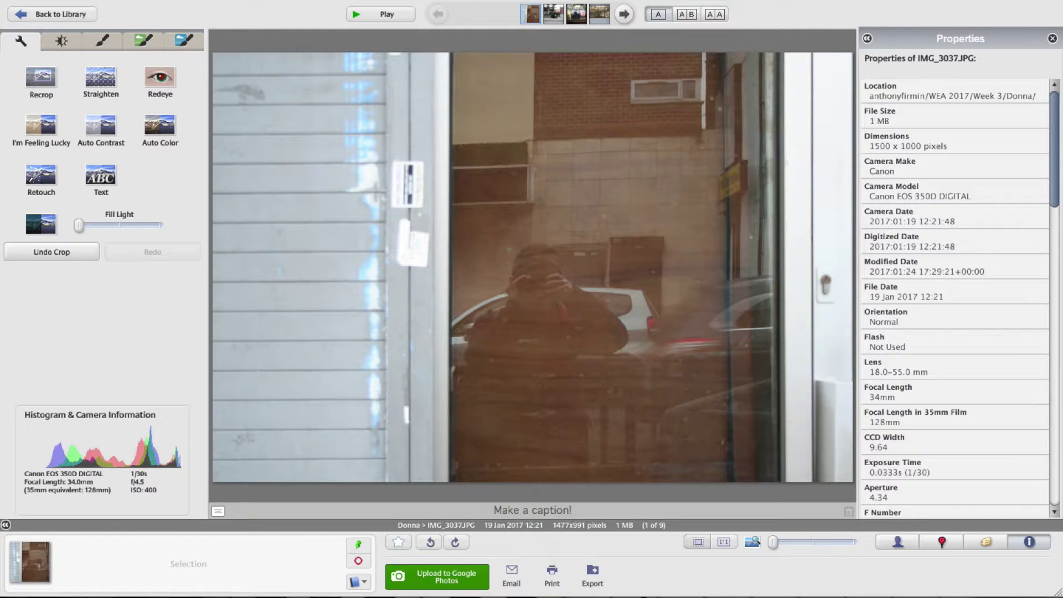
- Apply I'm Feeling Lucky to the glass door photo, raise its fill light slightly and return to the library
left_click(41, 121)
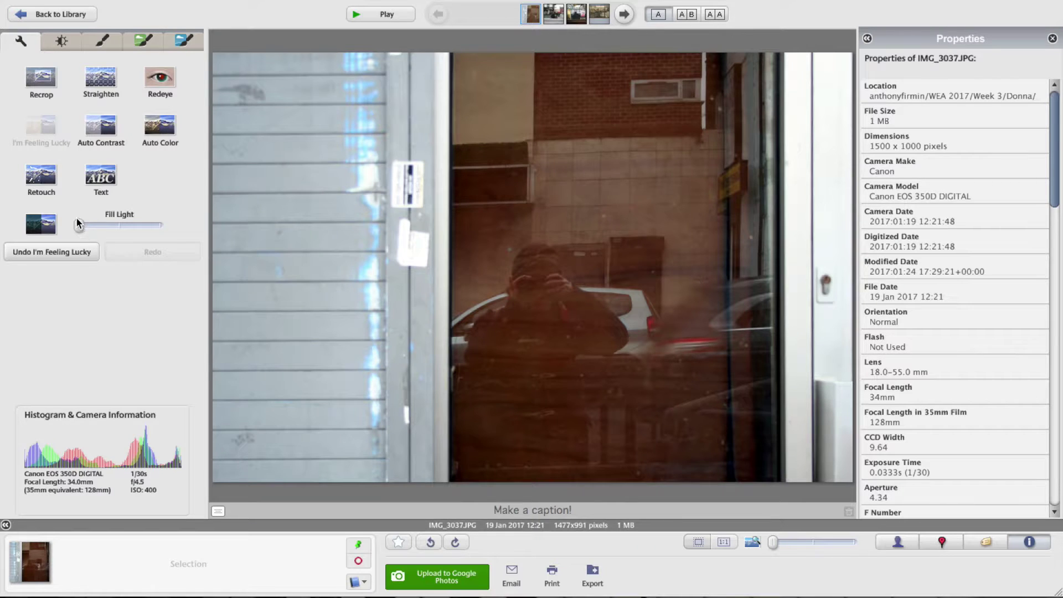
left_click_drag(77, 225, 93, 224)
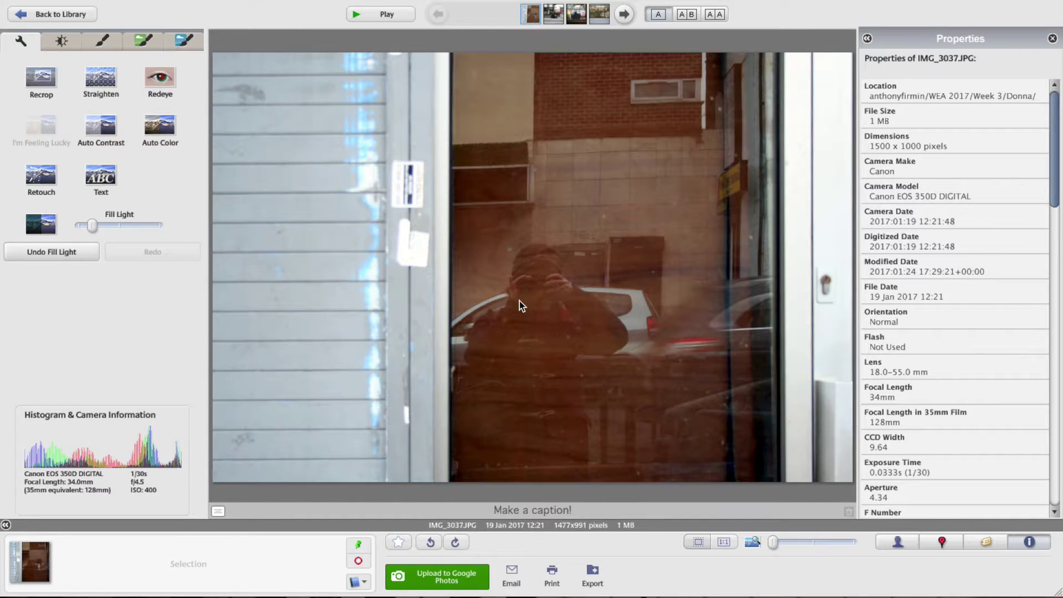
left_click(72, 15)
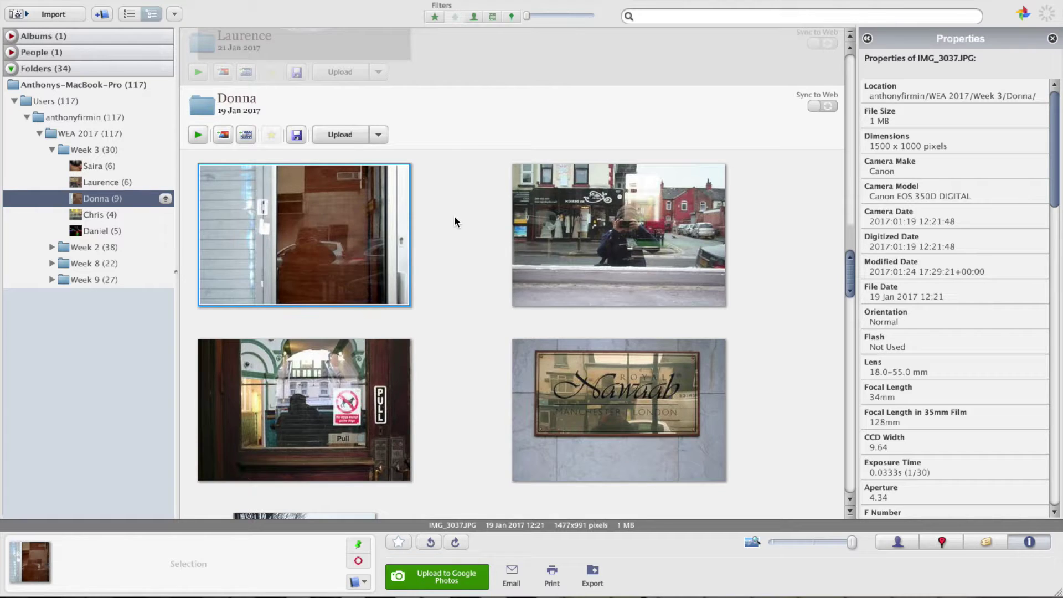
- Open the last photo in the same folder, the tilted red-framed mirror against the patterned wall border
scroll(454, 218, "down", 5)
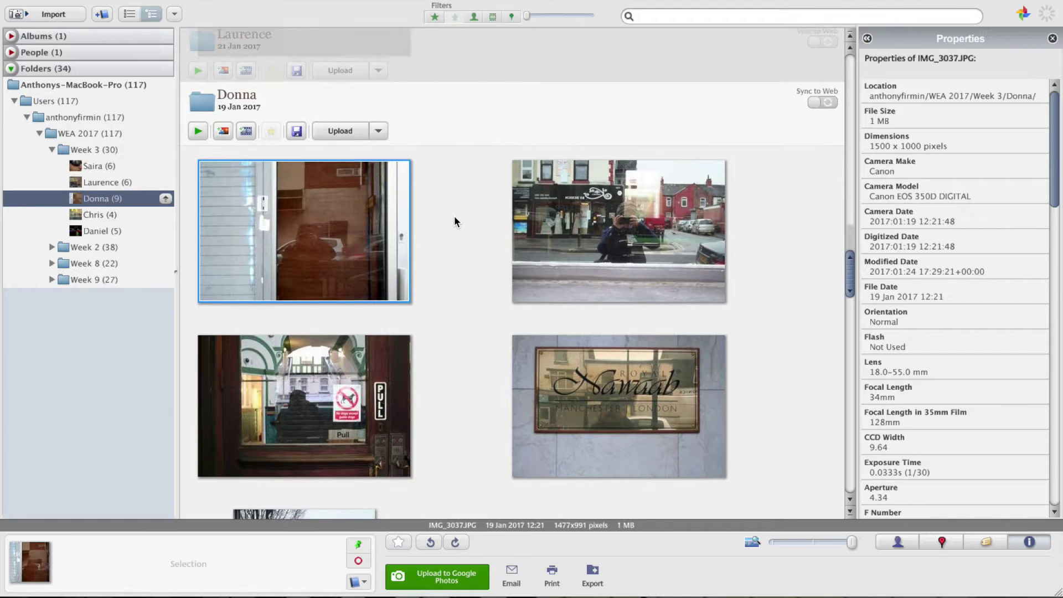
scroll(454, 218, "down", 7)
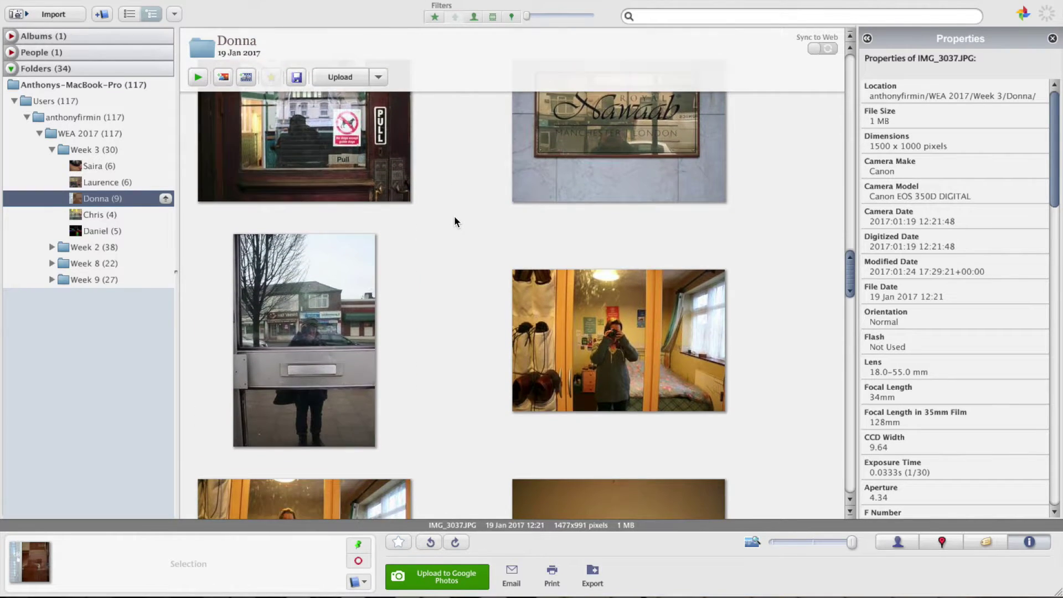
scroll(455, 218, "down", 2)
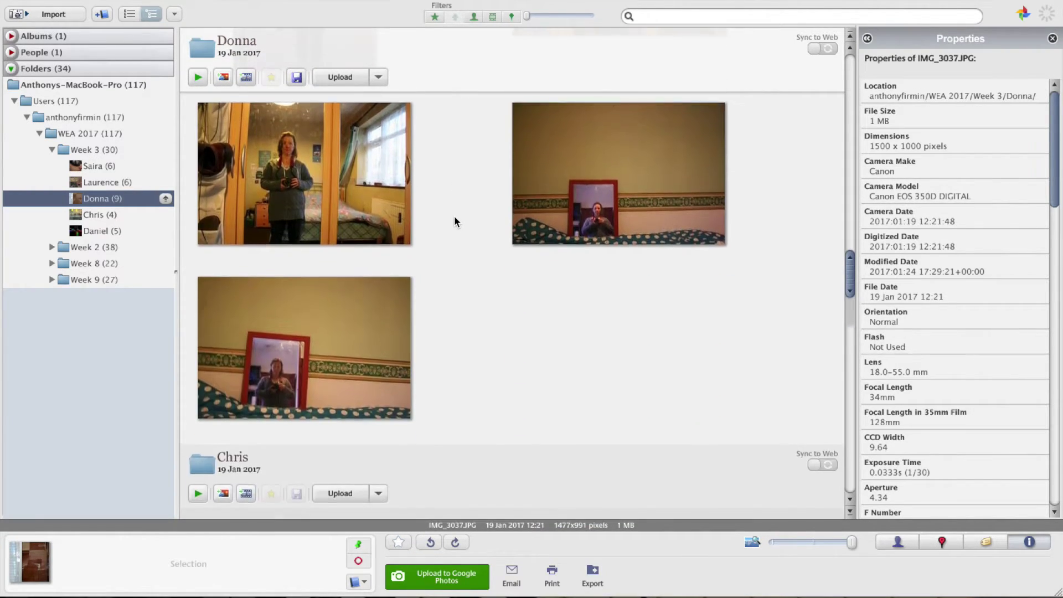
left_click(296, 309)
double_click(297, 309)
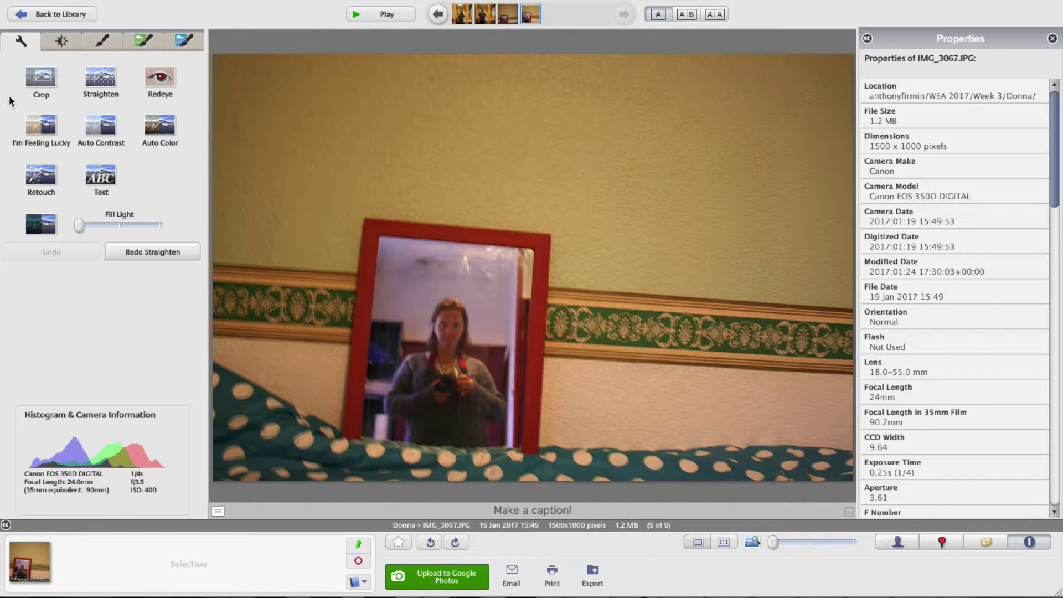
- Straighten the mirror photo counterclockwise until the red frame and wall border line up with the grid, and apply it
left_click(101, 77)
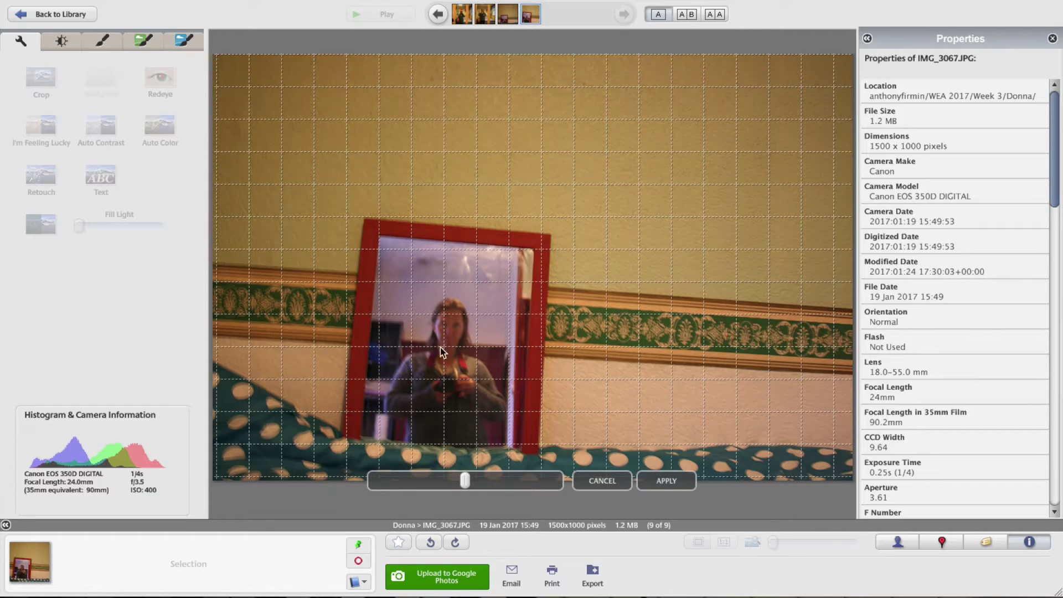
left_click_drag(468, 487, 504, 484)
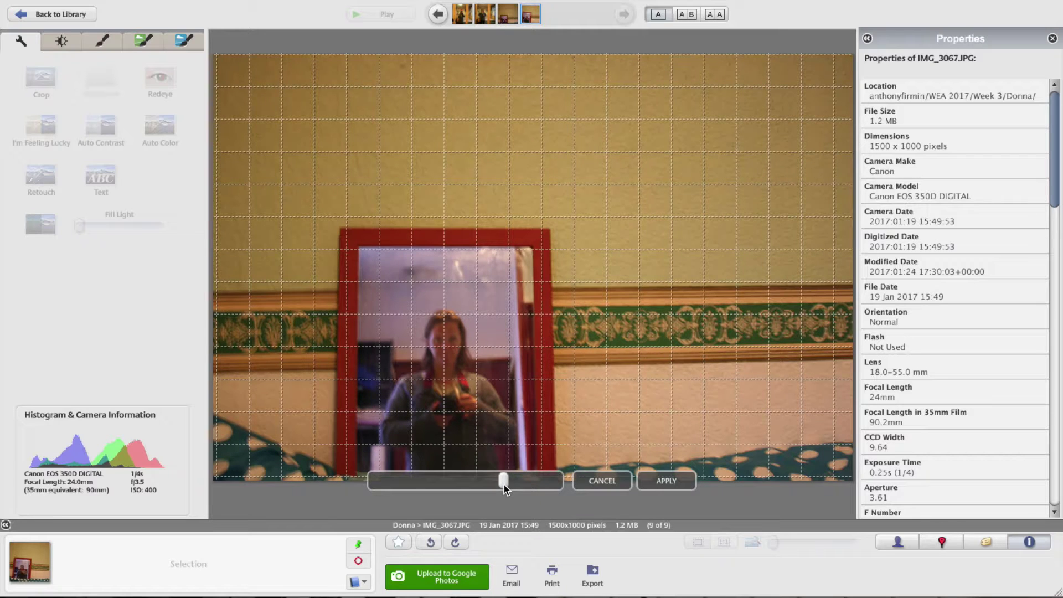
left_click(665, 480)
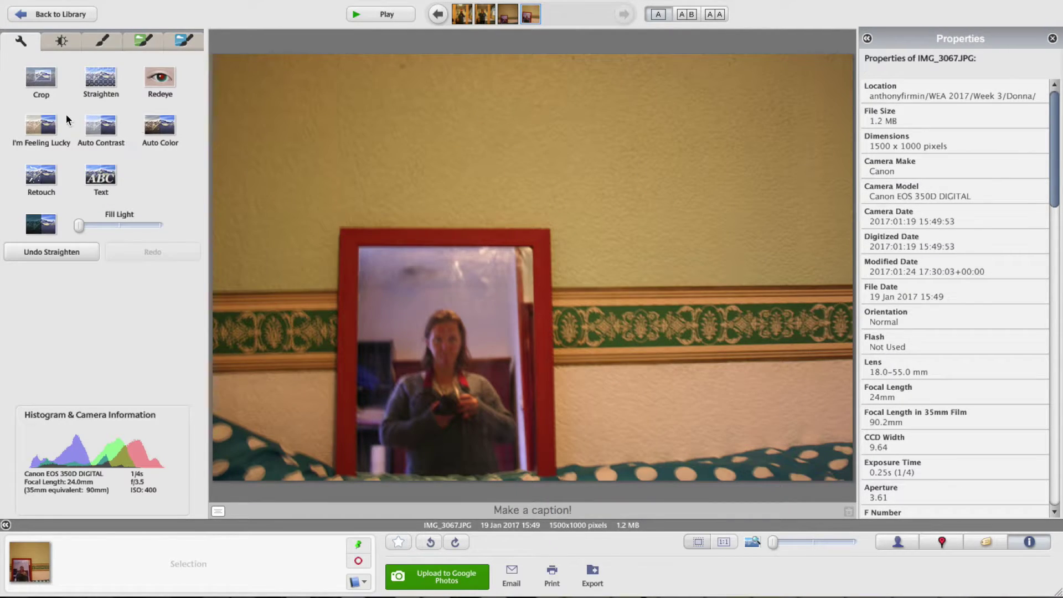
- Cool the mirror photo by lowering its color temperature to about a quarter of the range, and return to the library
left_click(62, 42)
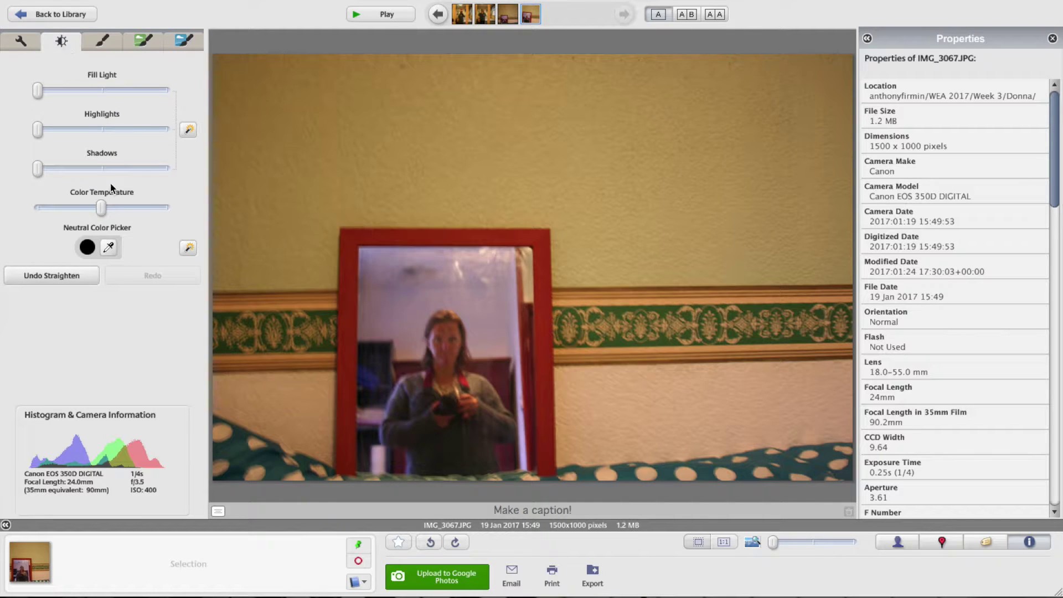
left_click_drag(101, 208, 72, 207)
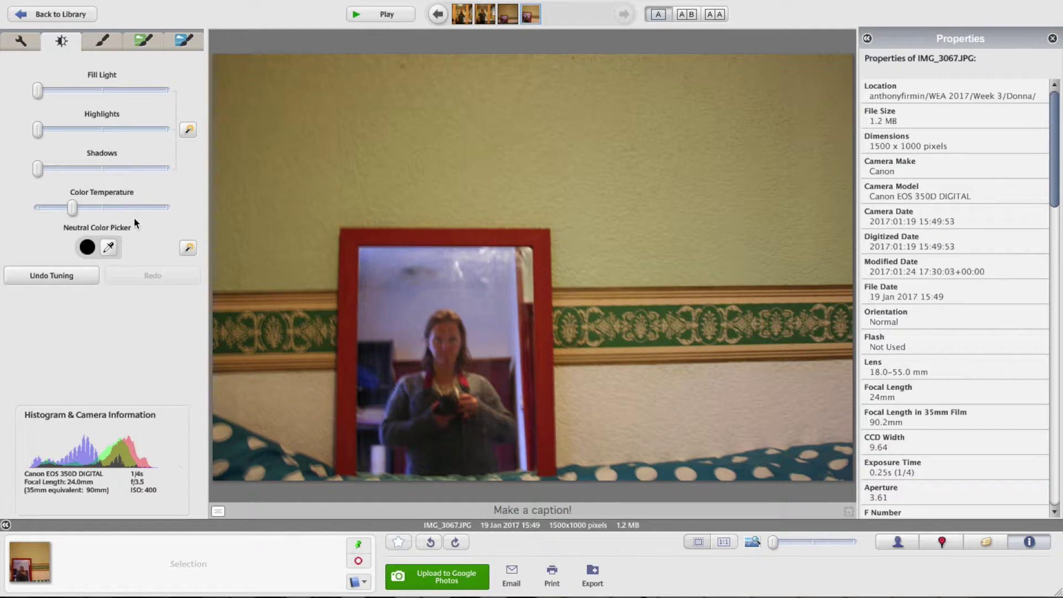
left_click(44, 13)
- Review the remaining photos in this folder and the next one, and open the red Santander cash machine photo
scroll(374, 163, "down", 5)
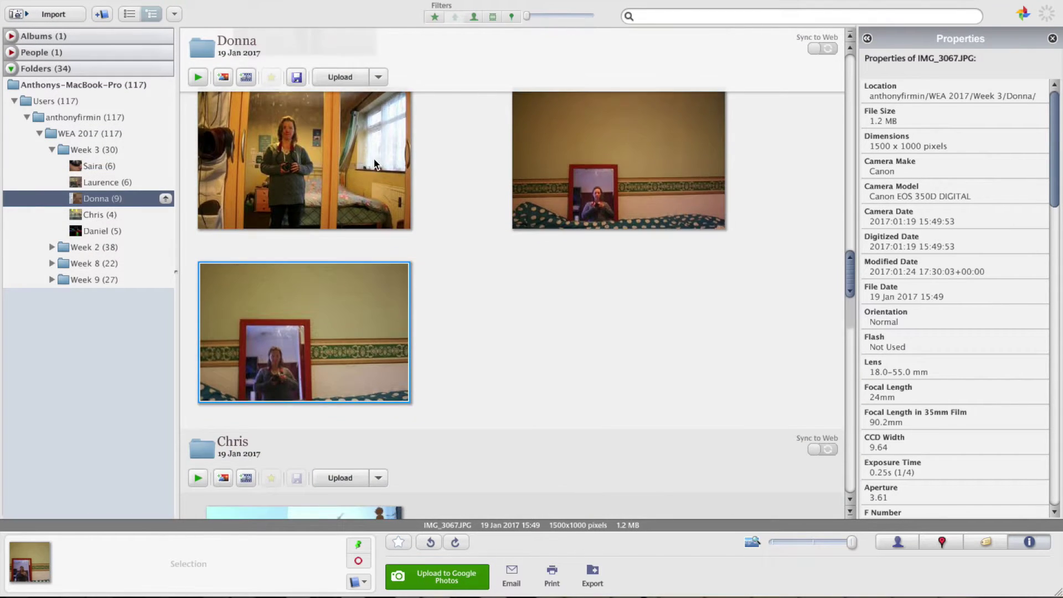
scroll(374, 163, "up", 15)
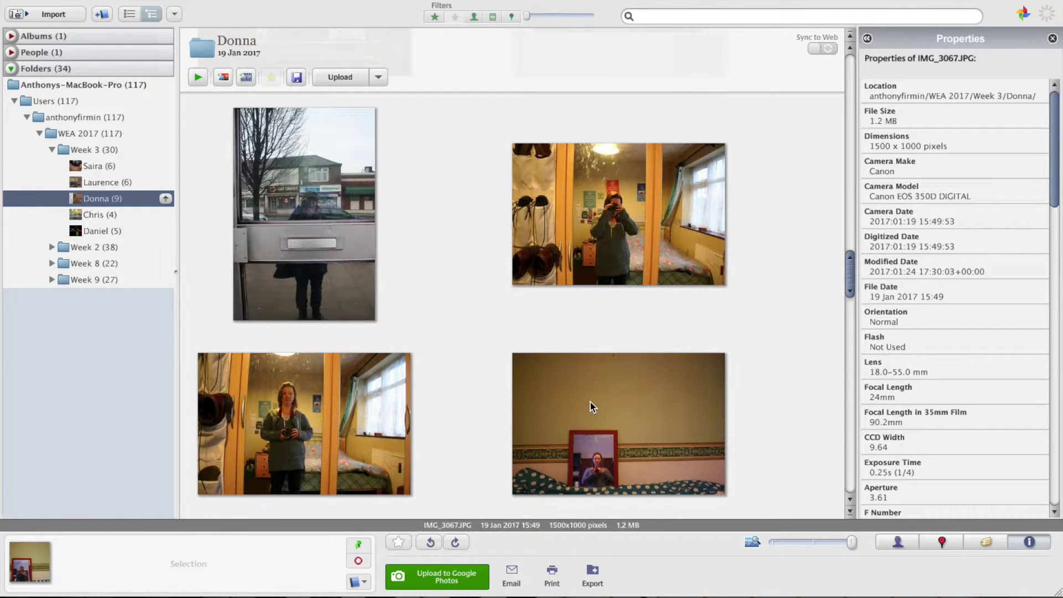
scroll(590, 402, "down", 2)
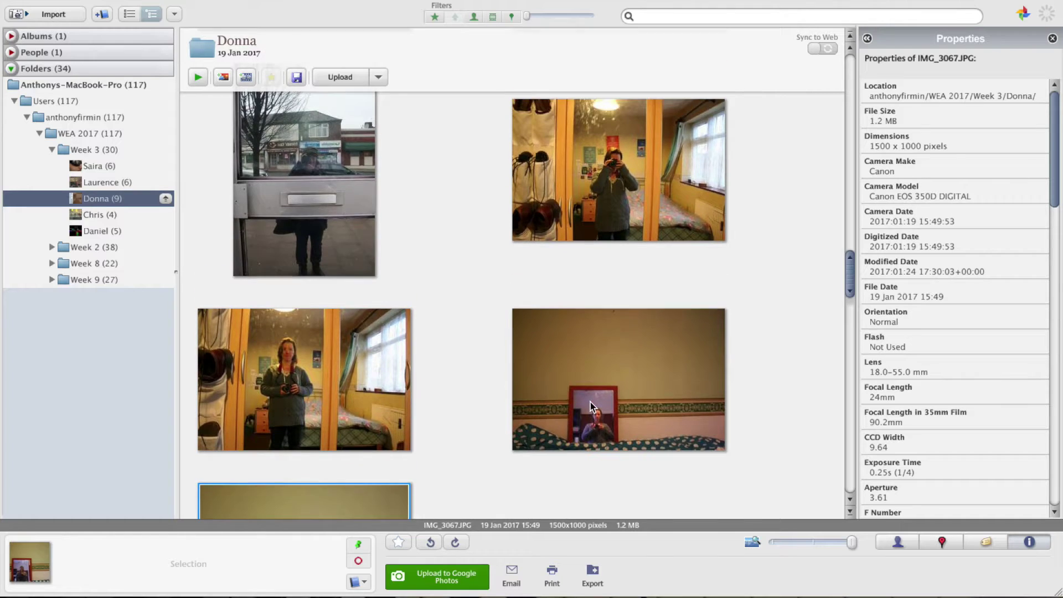
scroll(591, 402, "down", 8)
scroll(590, 402, "down", 6)
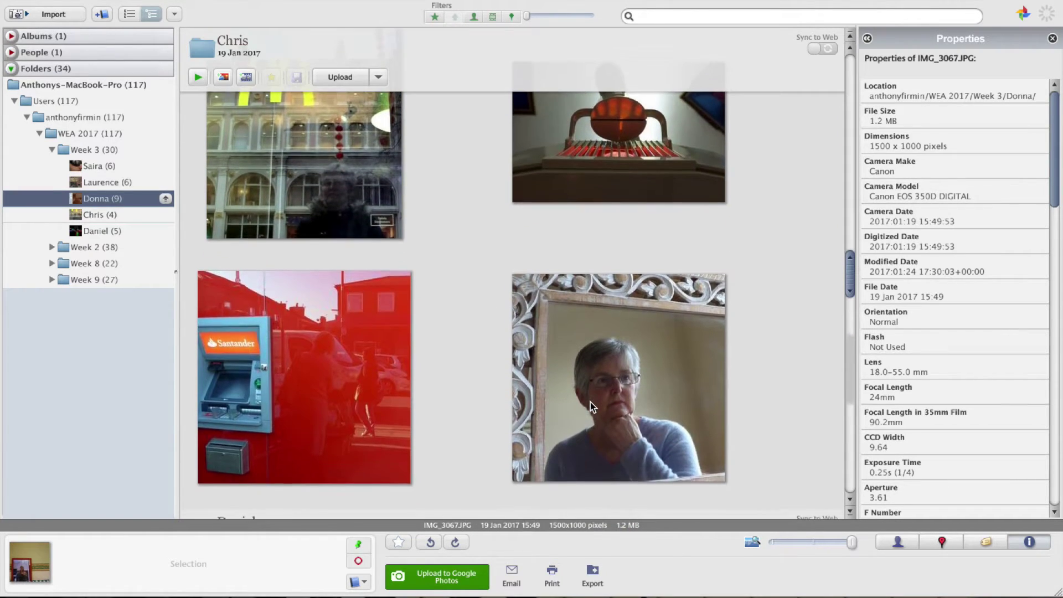
scroll(590, 402, "down", 2)
left_click(265, 332)
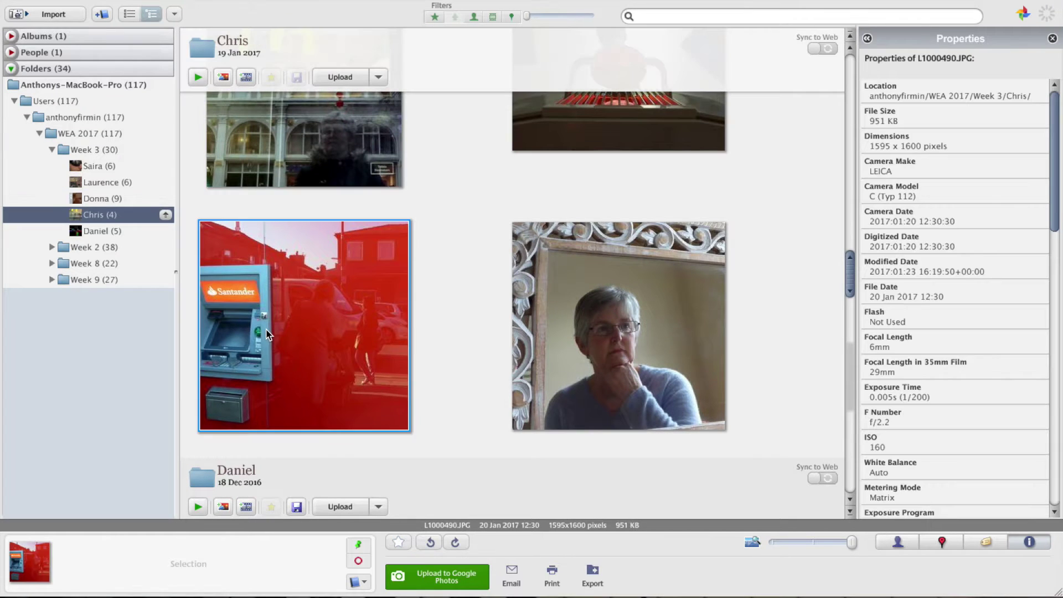
double_click(321, 311)
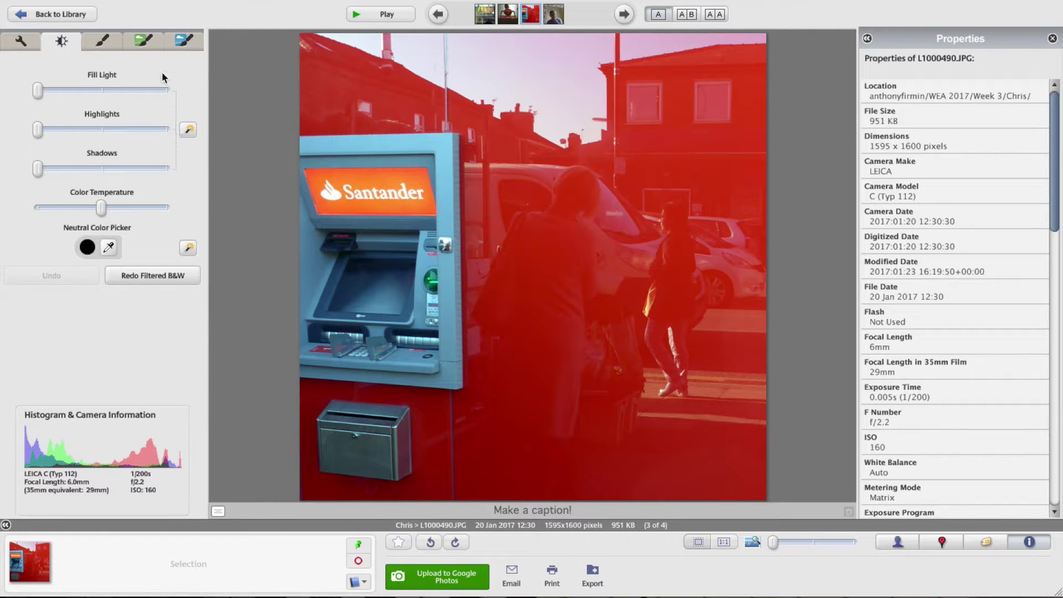
- Apply the B&W effect to the cash machine photo, and open the Focal B&W settings and cancel them
left_click(104, 41)
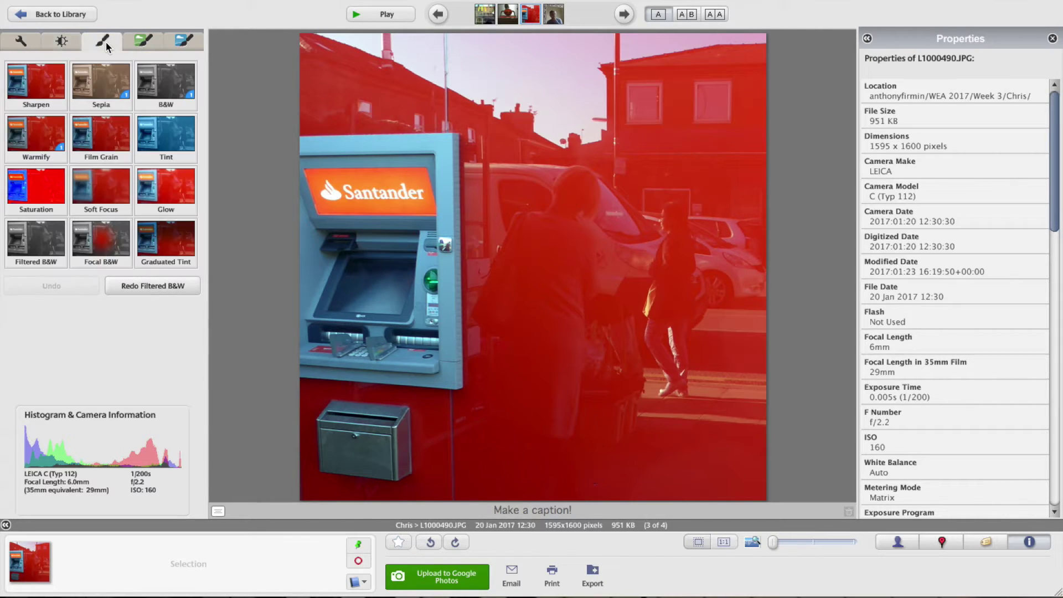
left_click(164, 81)
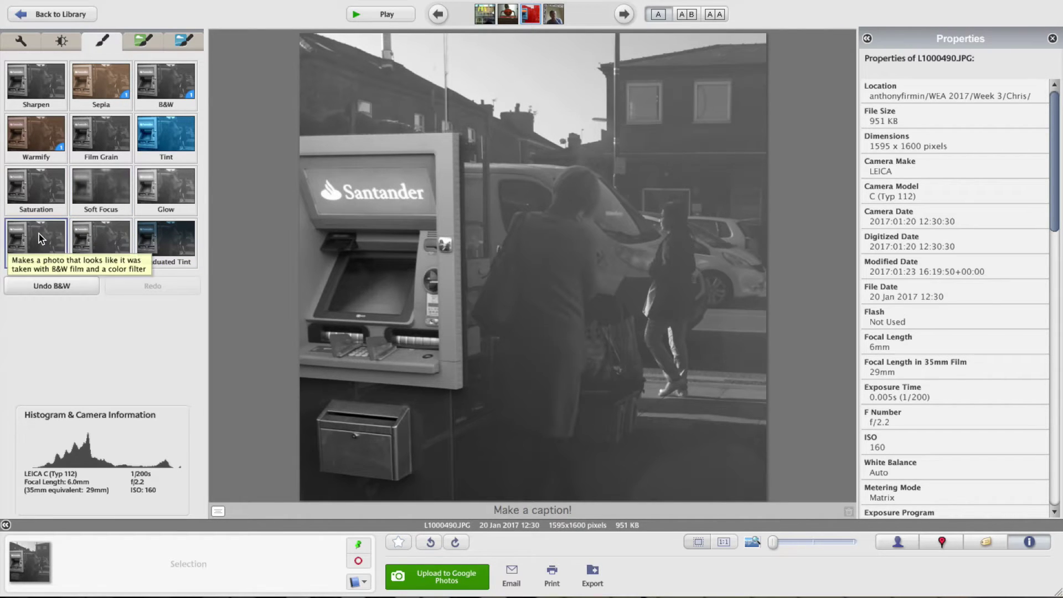
left_click(97, 240)
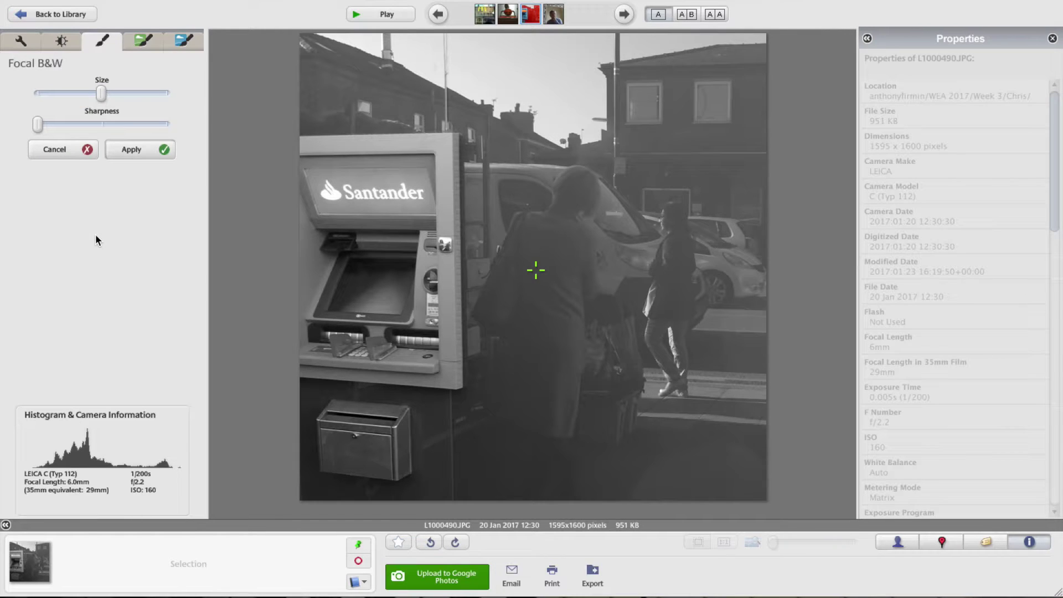
left_click(80, 151)
- Open Filtered B&W on the cash machine photo and try the yellow-green, red, orange and green filter colors
left_click(30, 244)
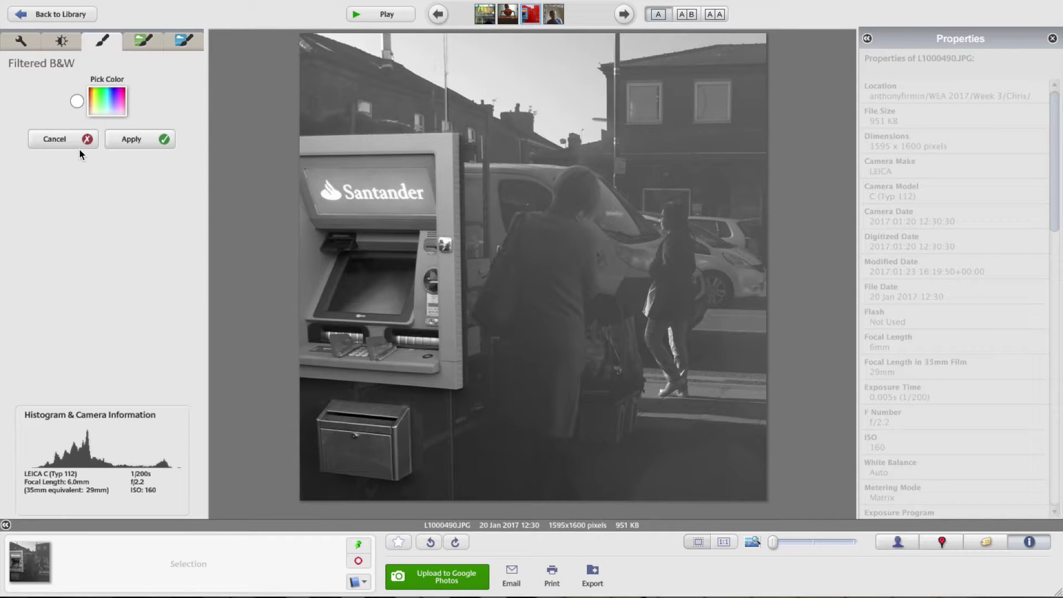
left_click(100, 100)
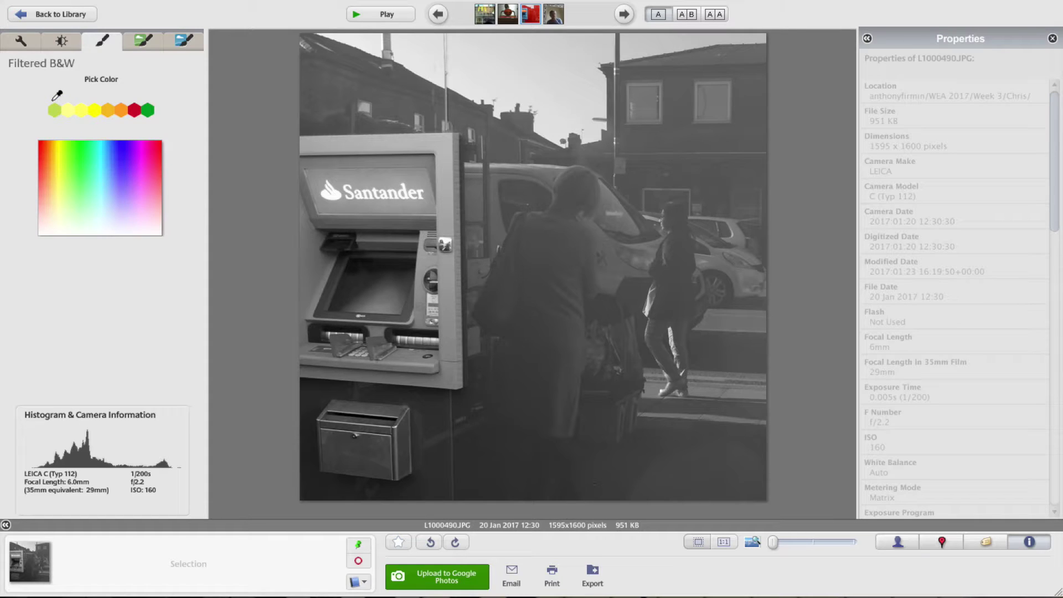
left_click(57, 109)
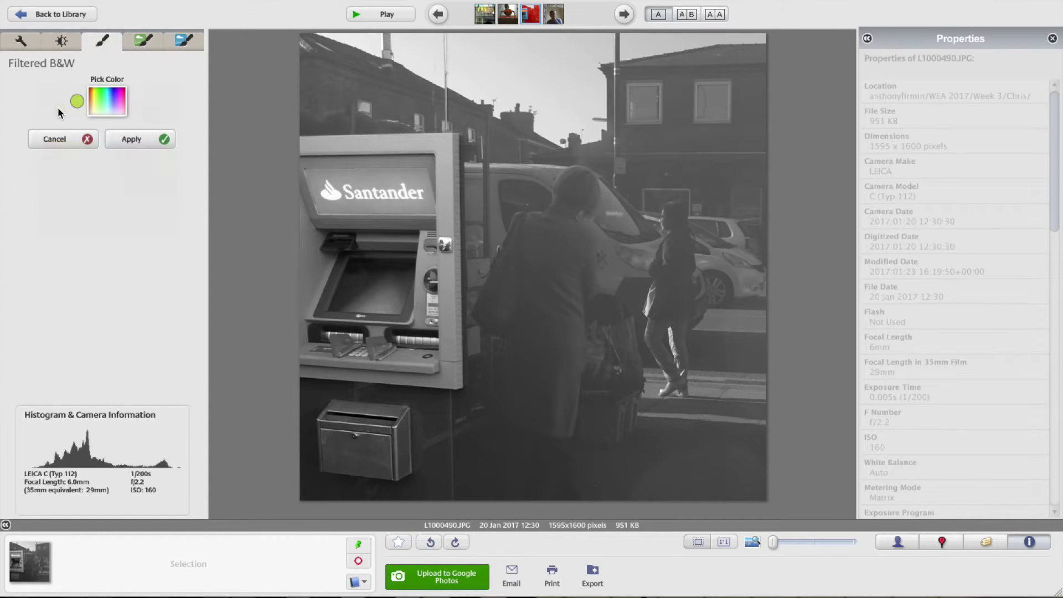
left_click(101, 100)
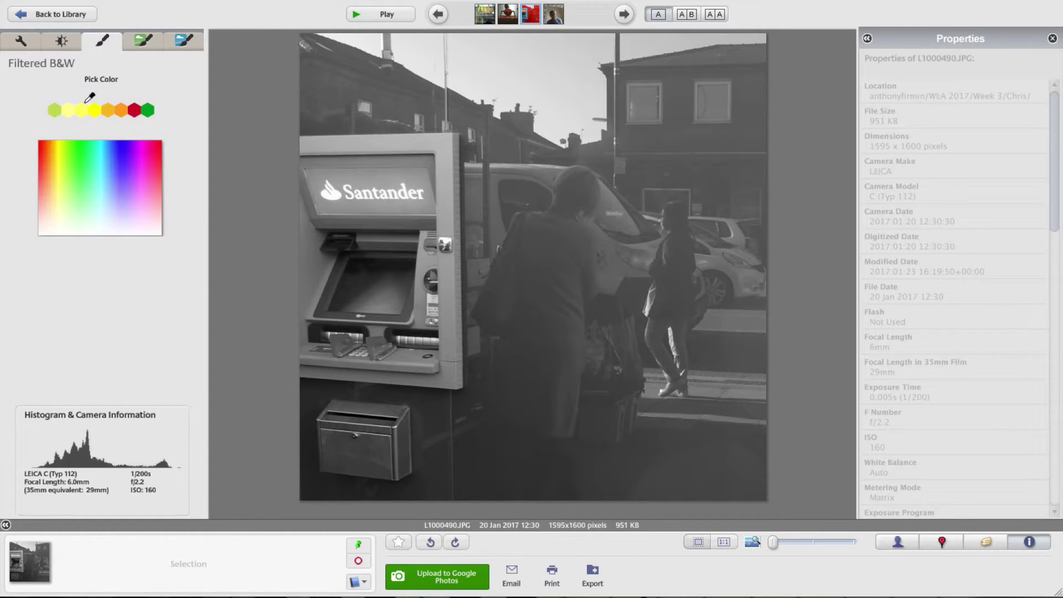
left_click(135, 110)
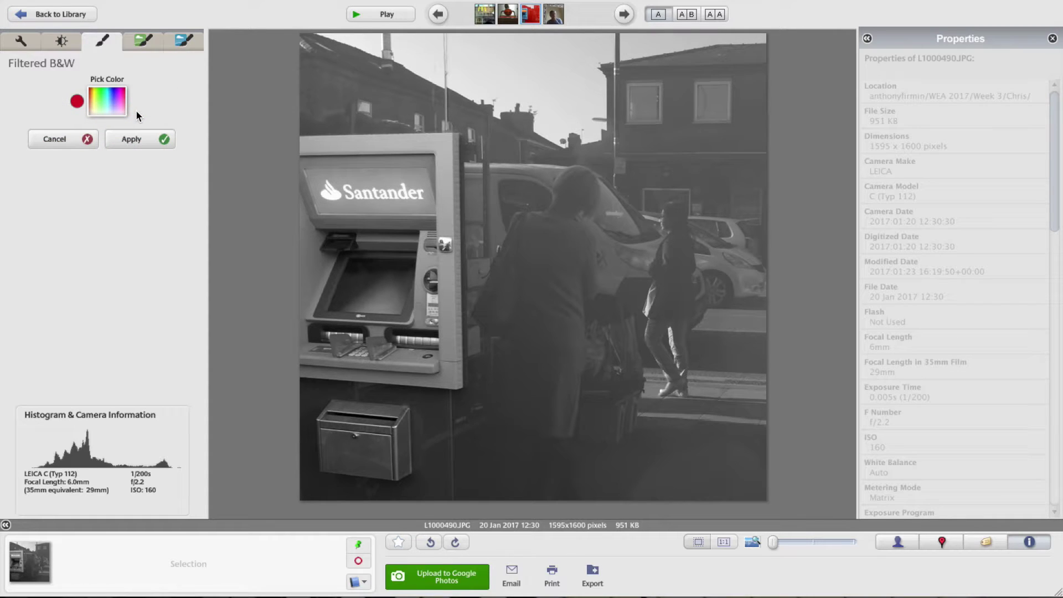
left_click(103, 96)
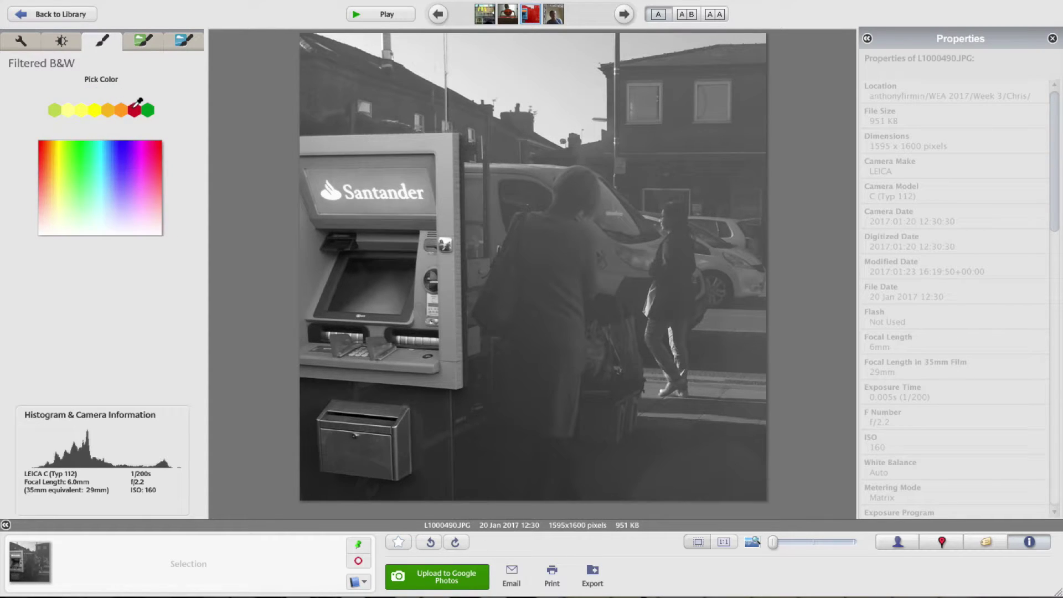
left_click(122, 110)
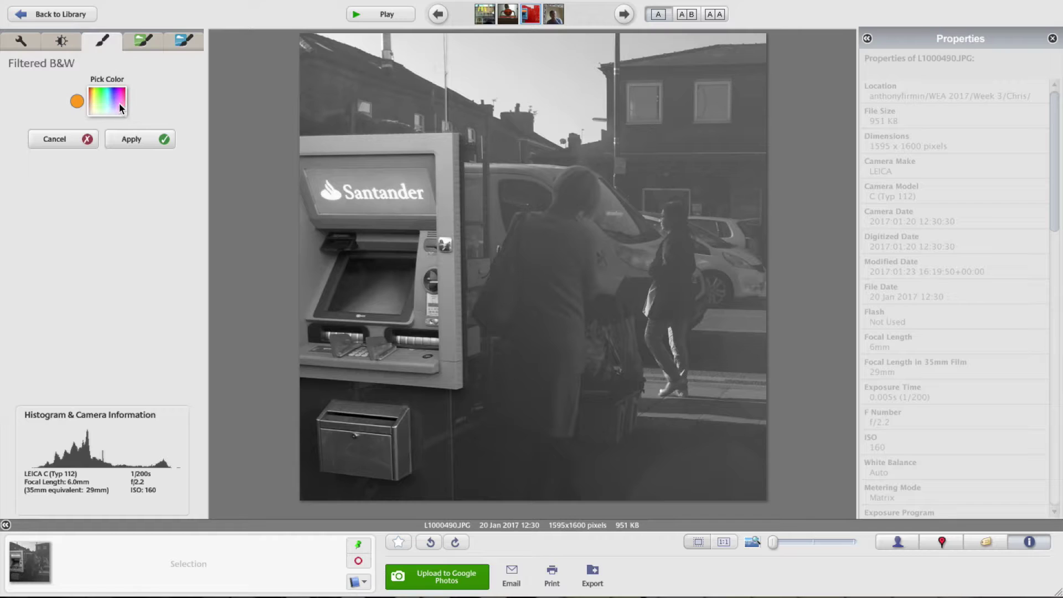
left_click(119, 103)
left_click(148, 109)
- Try a pale yellow and a light blue filter color in the Filtered B&W effect
left_click(111, 105)
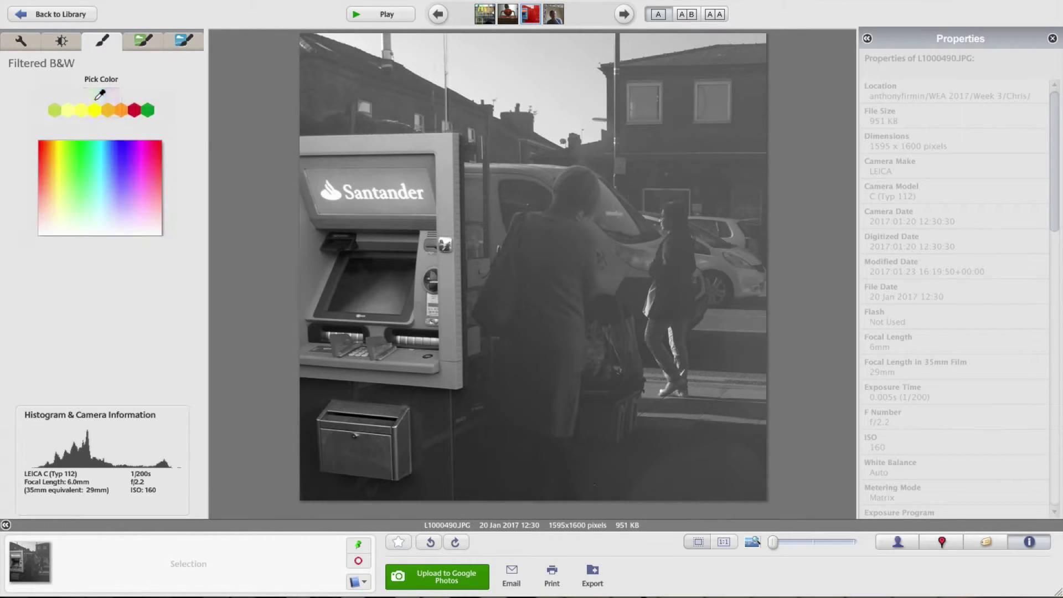
left_click(67, 110)
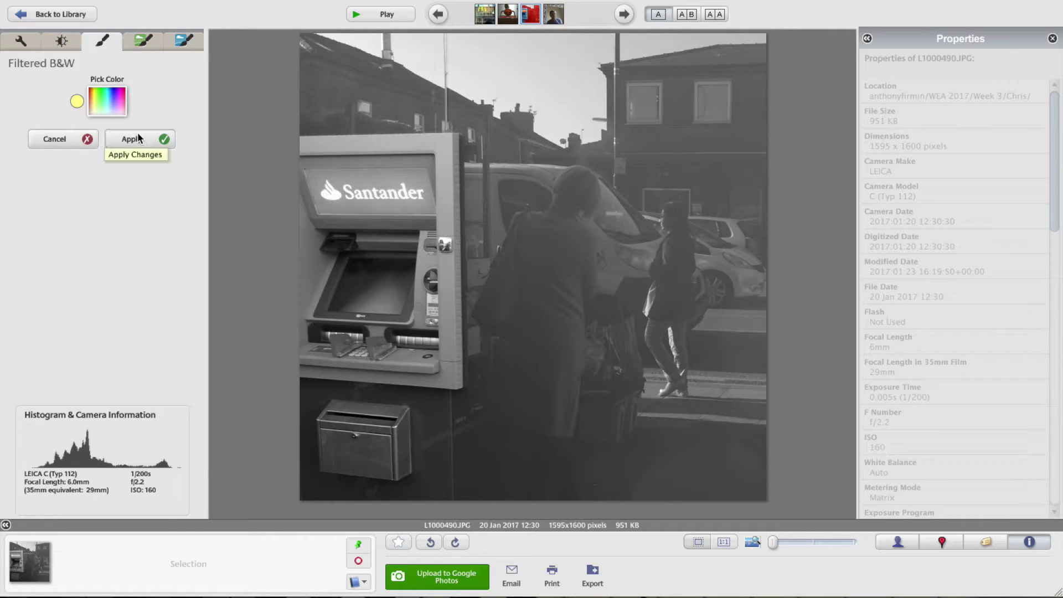
left_click(112, 105)
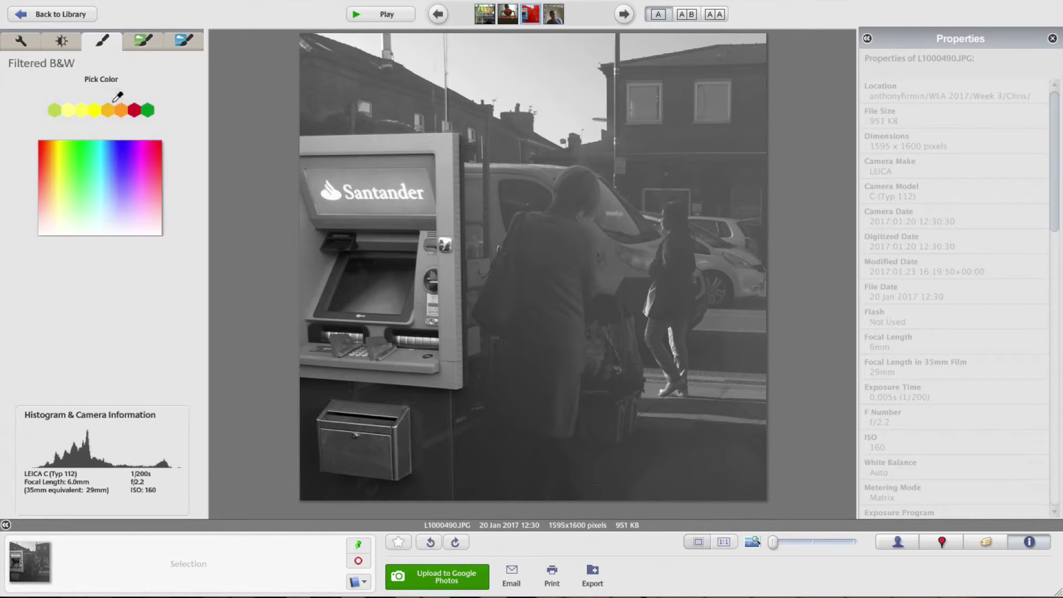
left_click(108, 184)
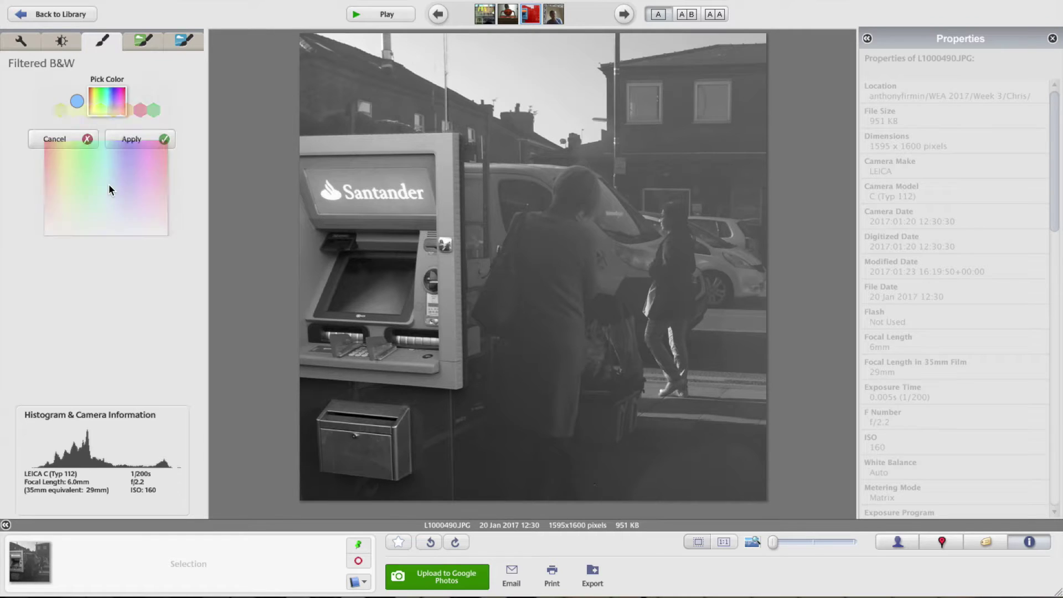
- Pick a neutral grey filter color, apply the Filtered B&W effect, and return to the library
left_click(109, 96)
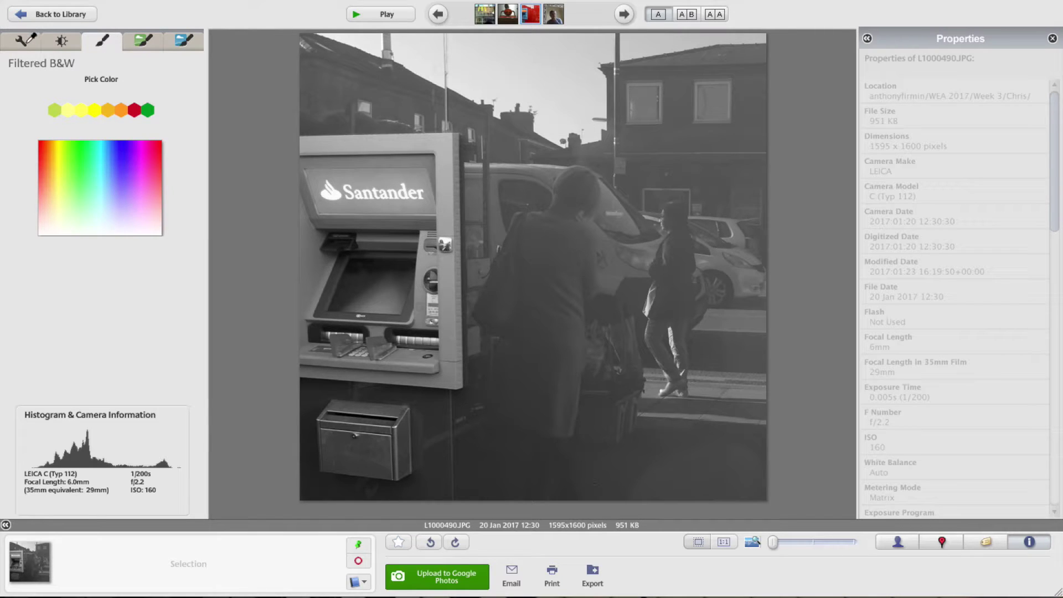
left_click(26, 41)
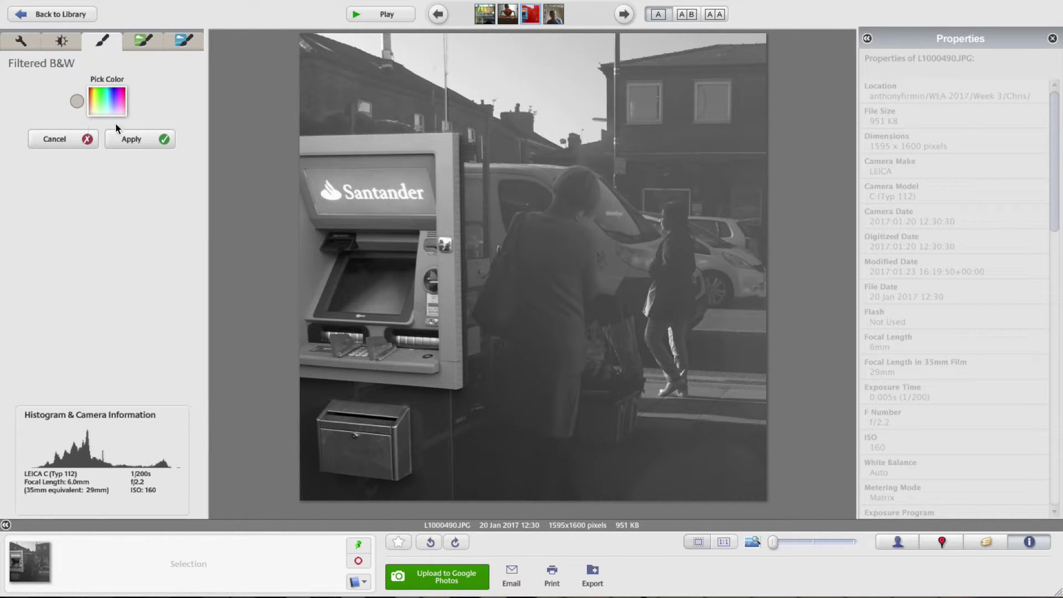
left_click(156, 140)
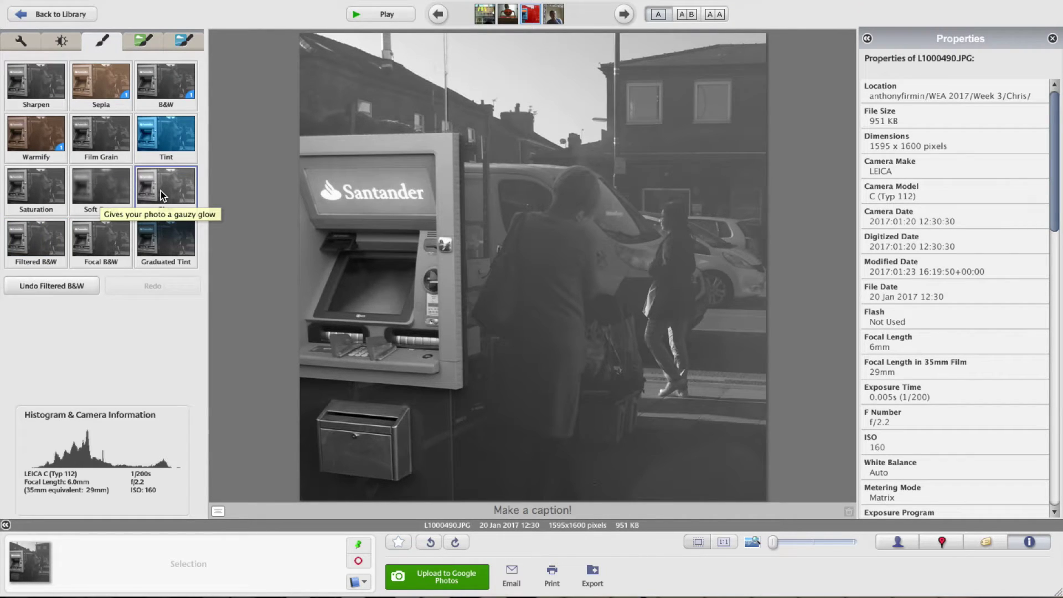
left_click(61, 16)
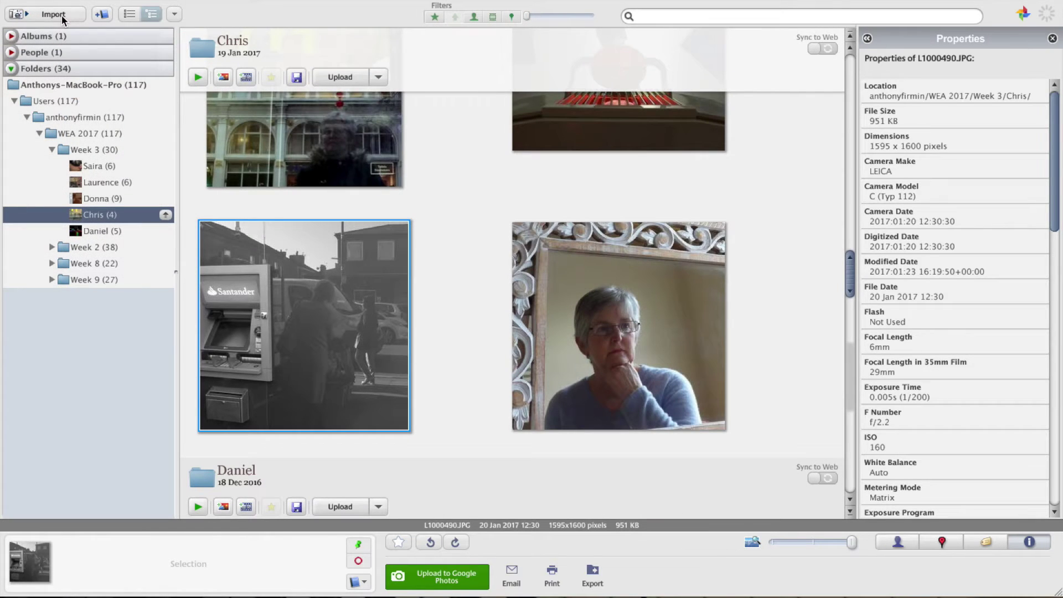
- Review the night light-trail and bed photos in the last Week 3 folder
left_click(608, 353)
scroll(605, 350, "down", 10)
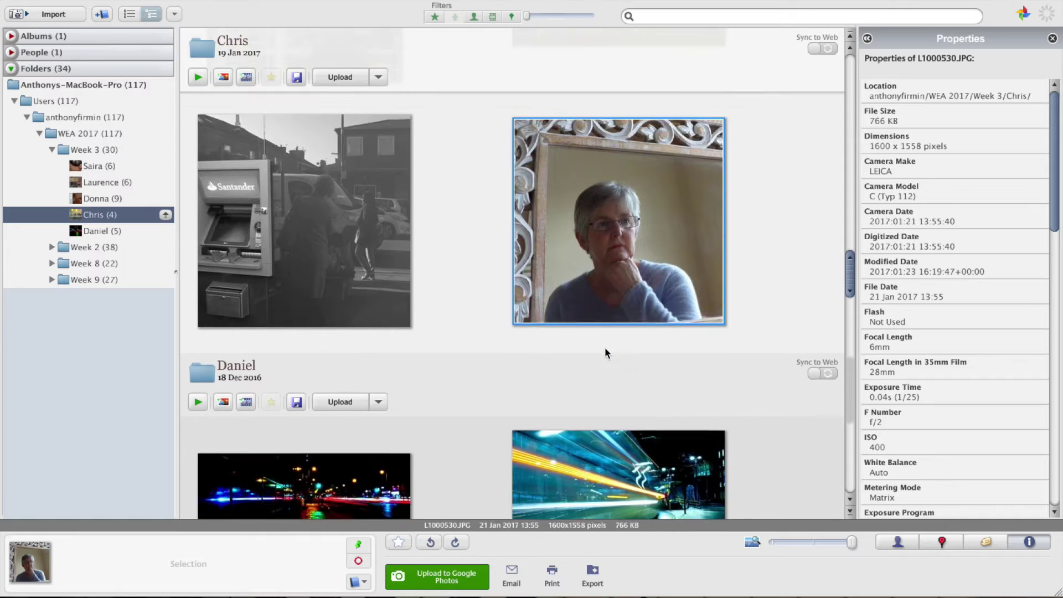
scroll(556, 352, "down", 3)
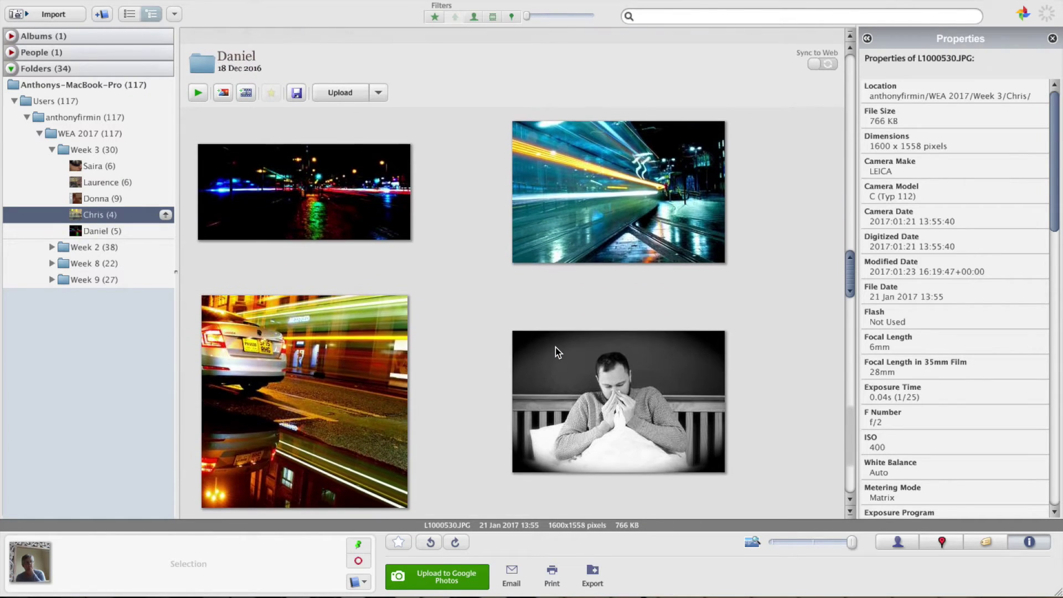
scroll(556, 352, "up", 2)
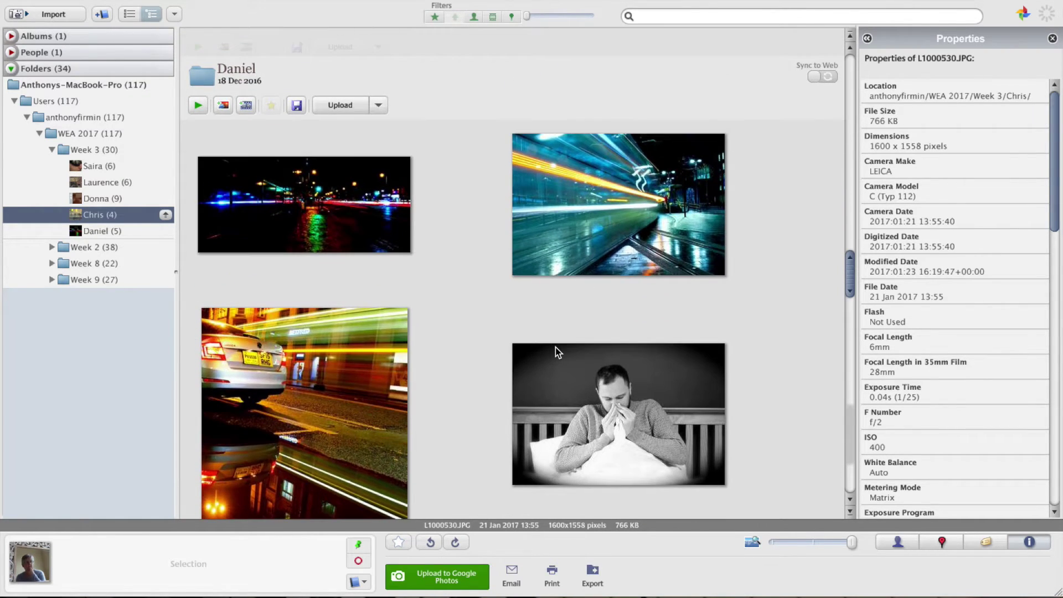
scroll(556, 347, "down", 4)
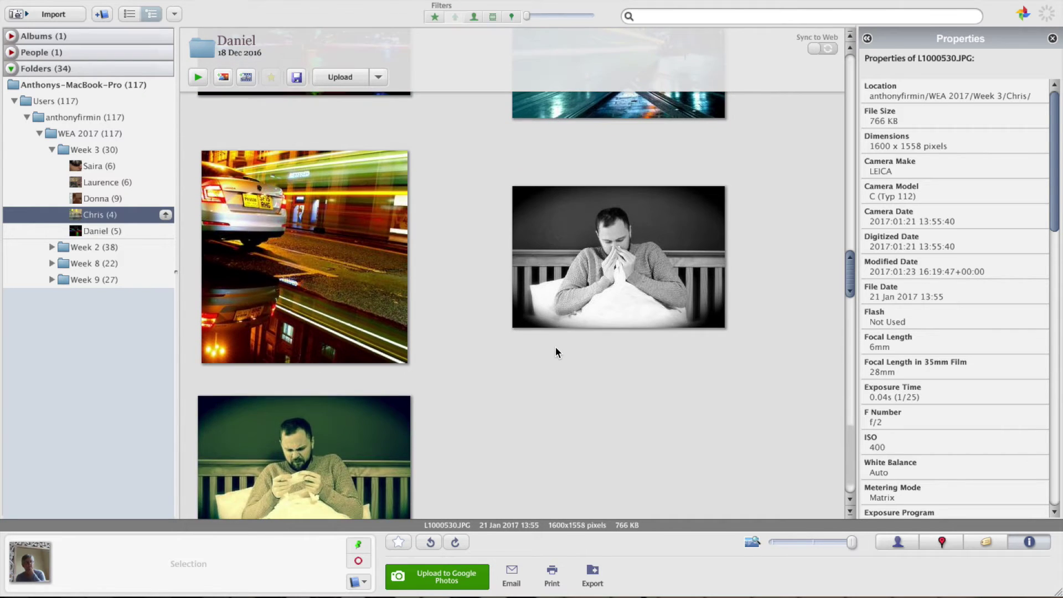
scroll(556, 347, "up", 5)
scroll(556, 348, "down", 1)
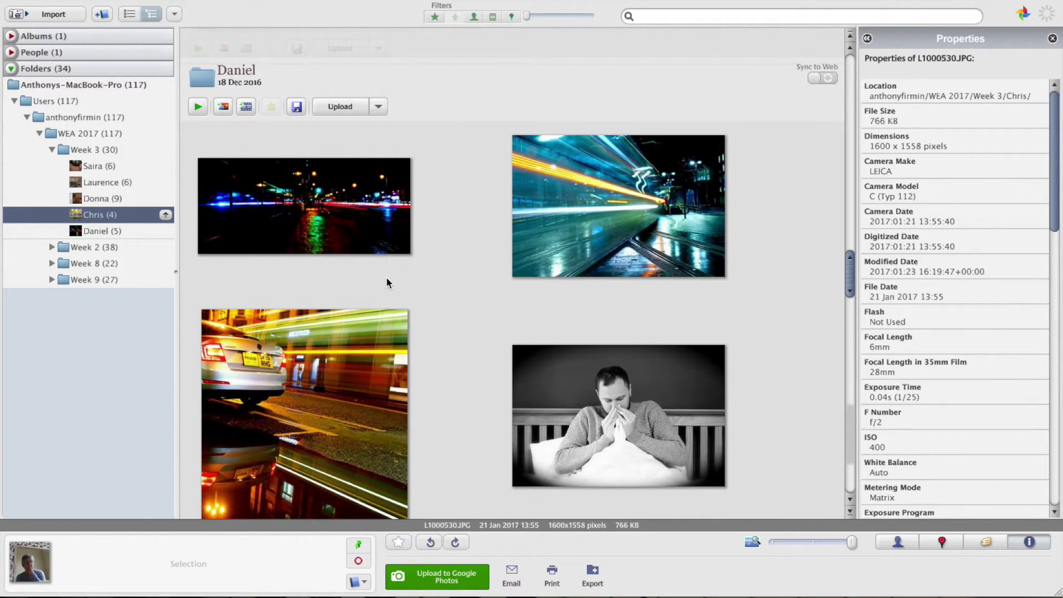
scroll(423, 254, "down", 2)
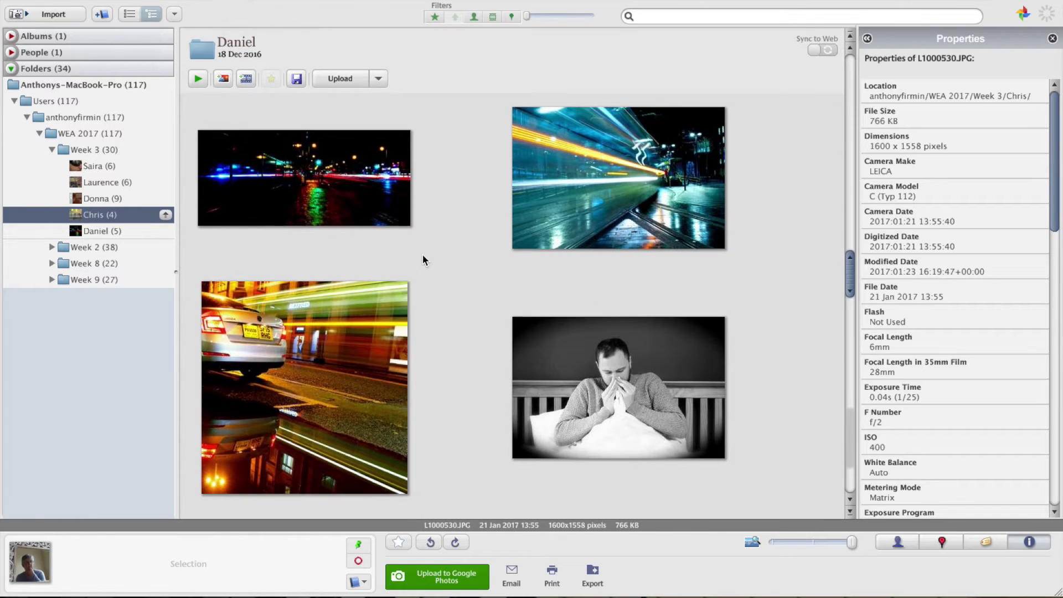
- View the black-and-white photo of the man in bed and the green-toned one after it, and return to the library
scroll(423, 261, "down", 2)
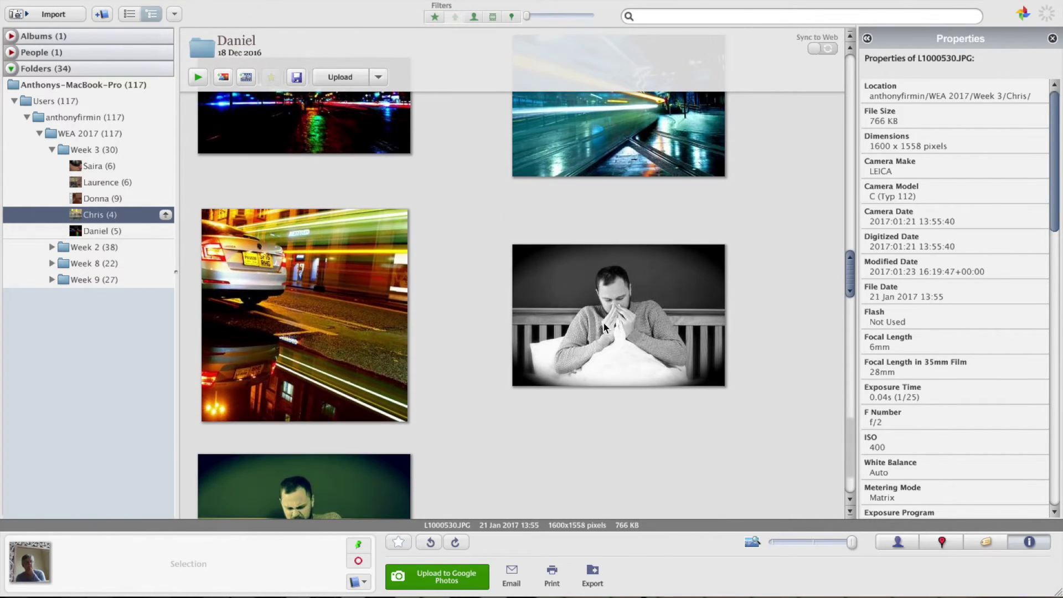
double_click(607, 323)
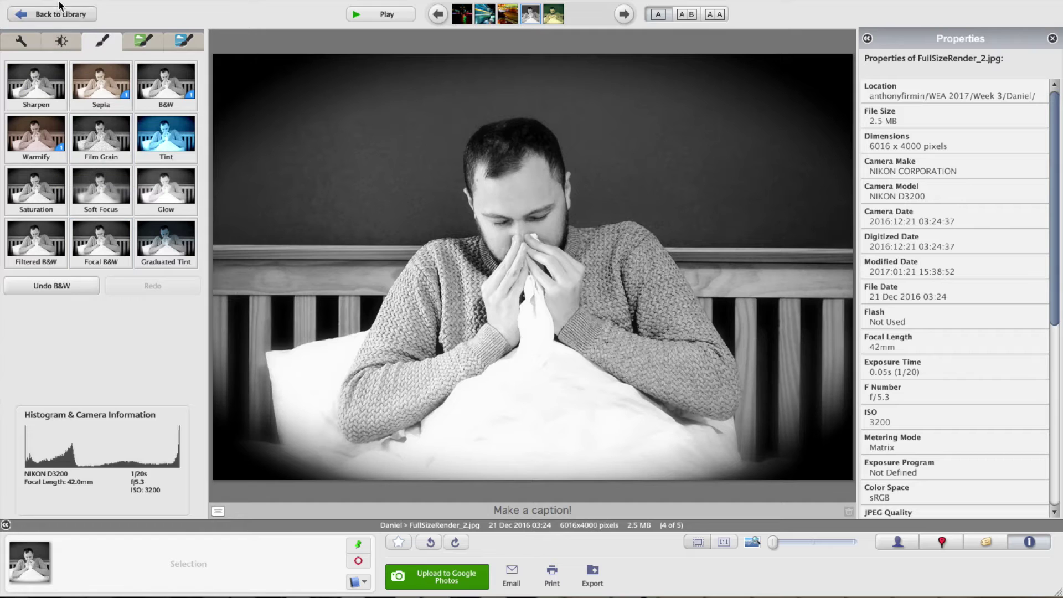
key("Right")
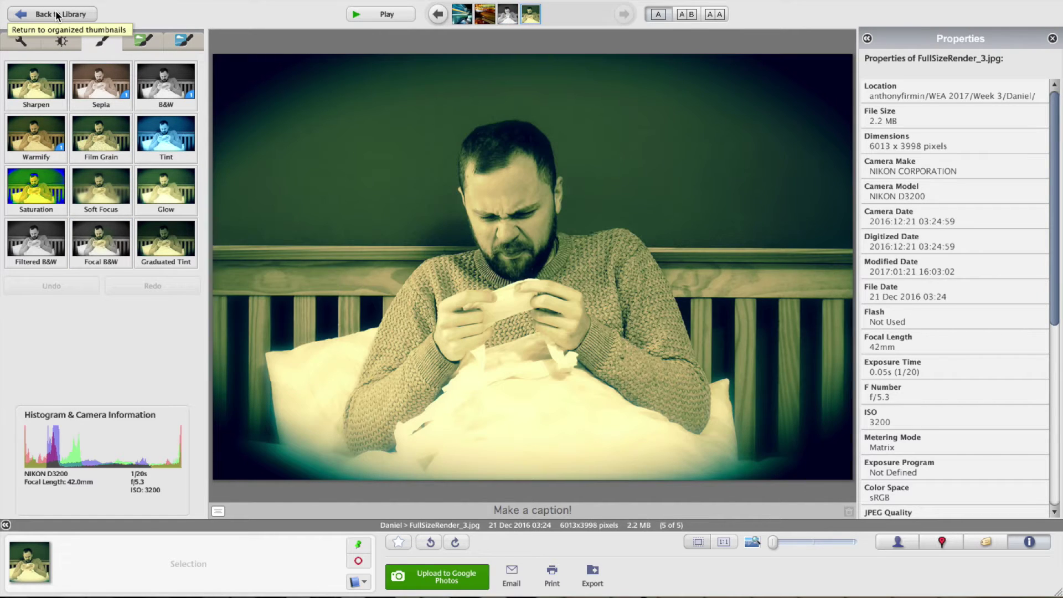
left_click(58, 15)
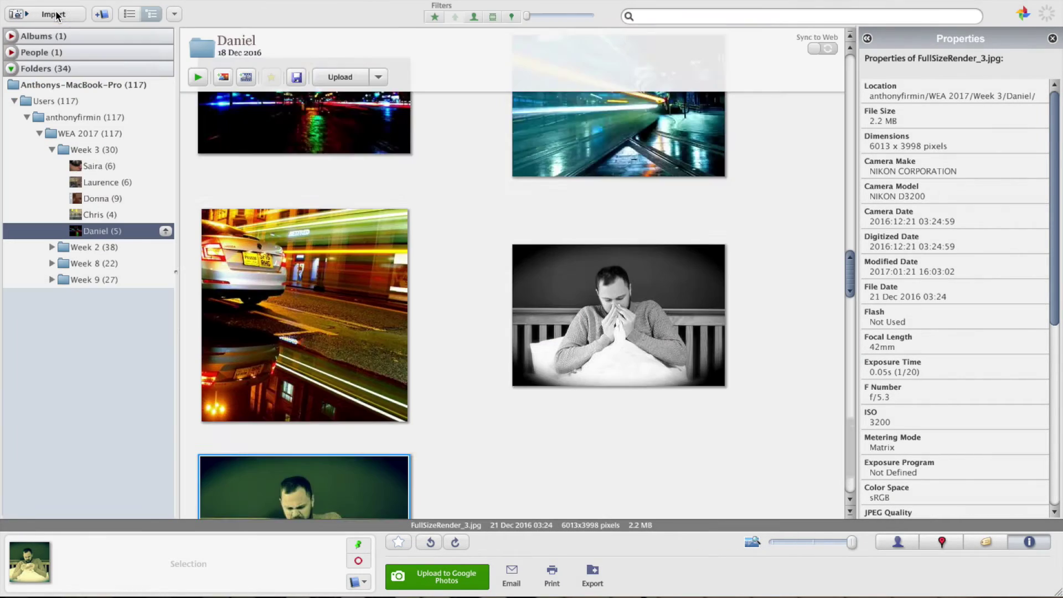
- Go back through the Week 3 folders to the photos in the first one
scroll(441, 257, "up", 10)
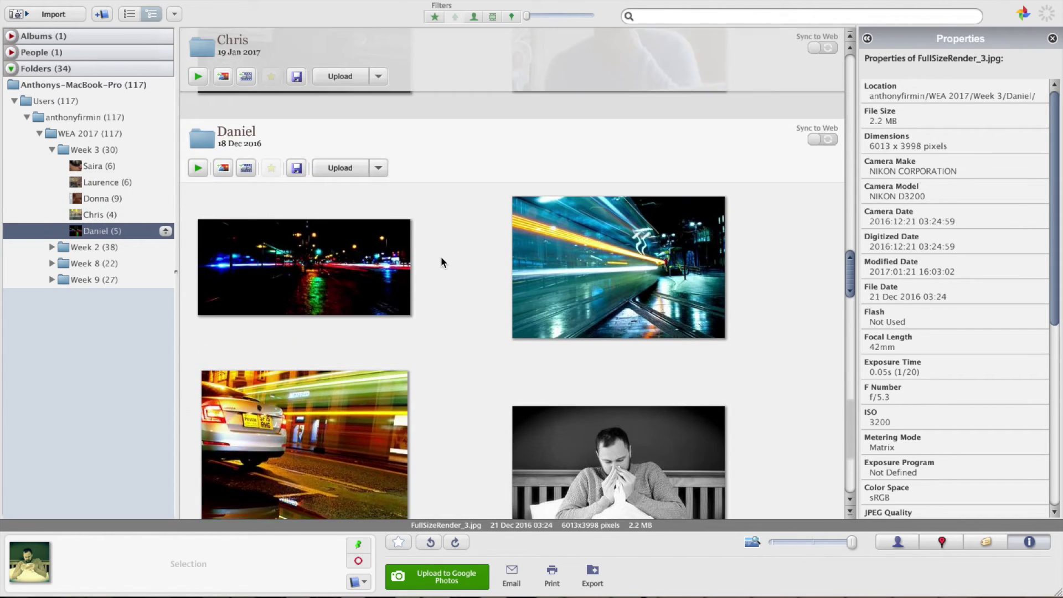
scroll(441, 259, "up", 10)
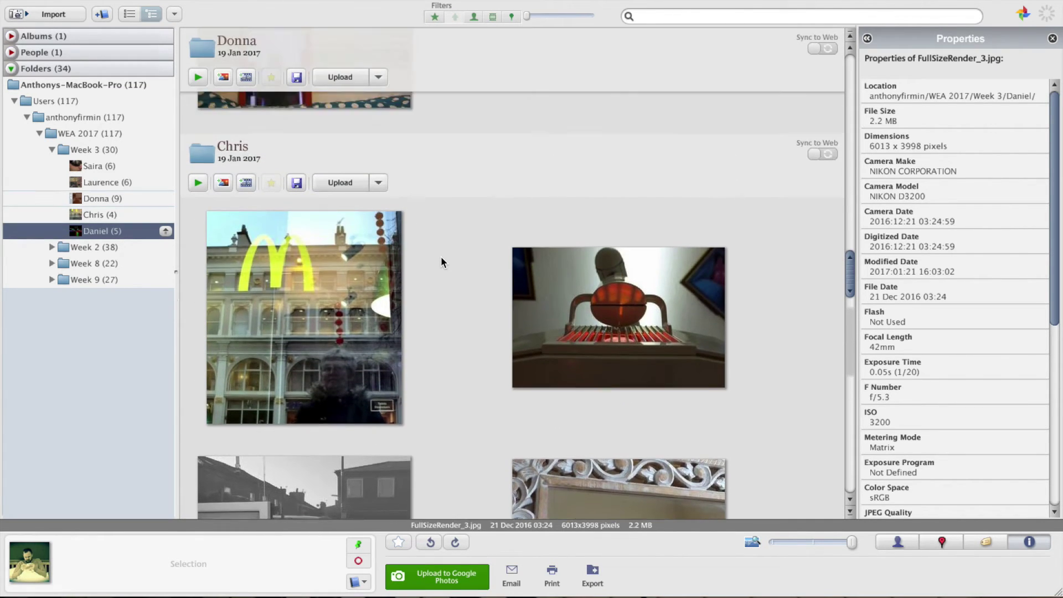
scroll(441, 258, "up", 10)
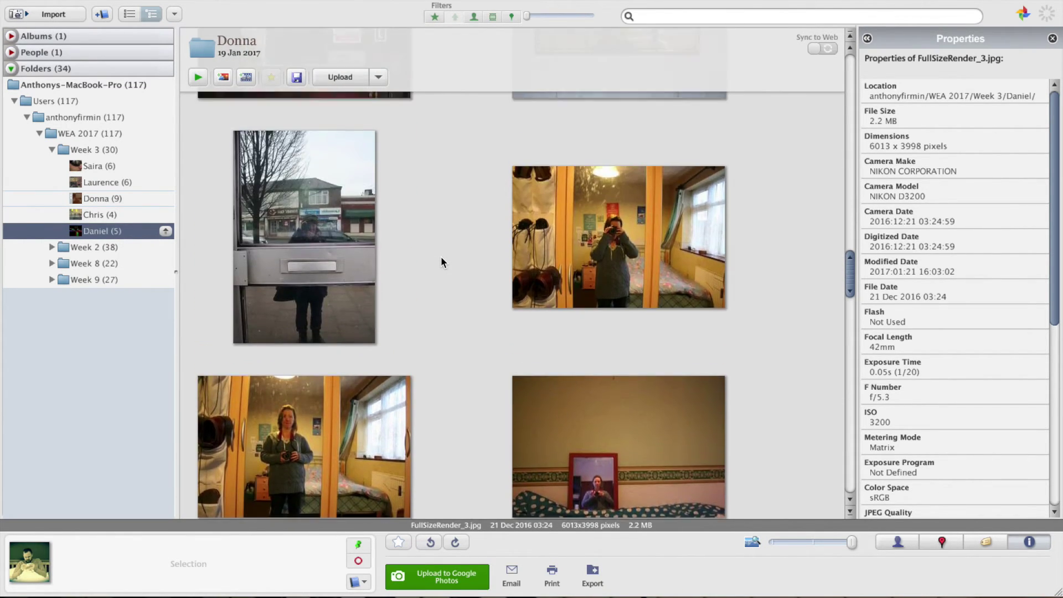
scroll(441, 262, "up", 10)
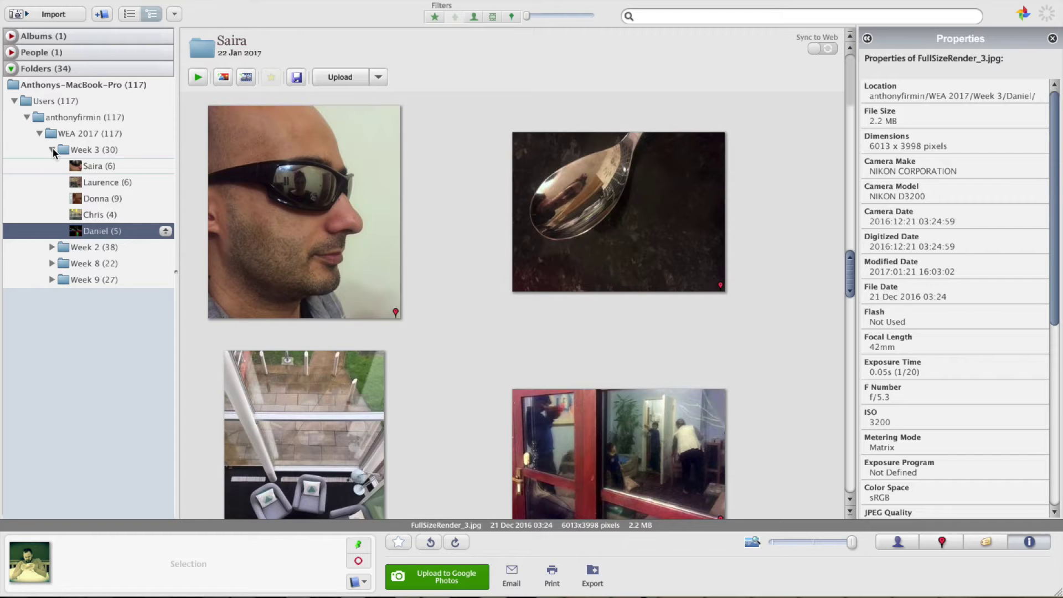
- Try the B&W effect on the Santander cash machine photo, open and cancel Filtered B&W, and undo the B&W effect
key("super+Tab")
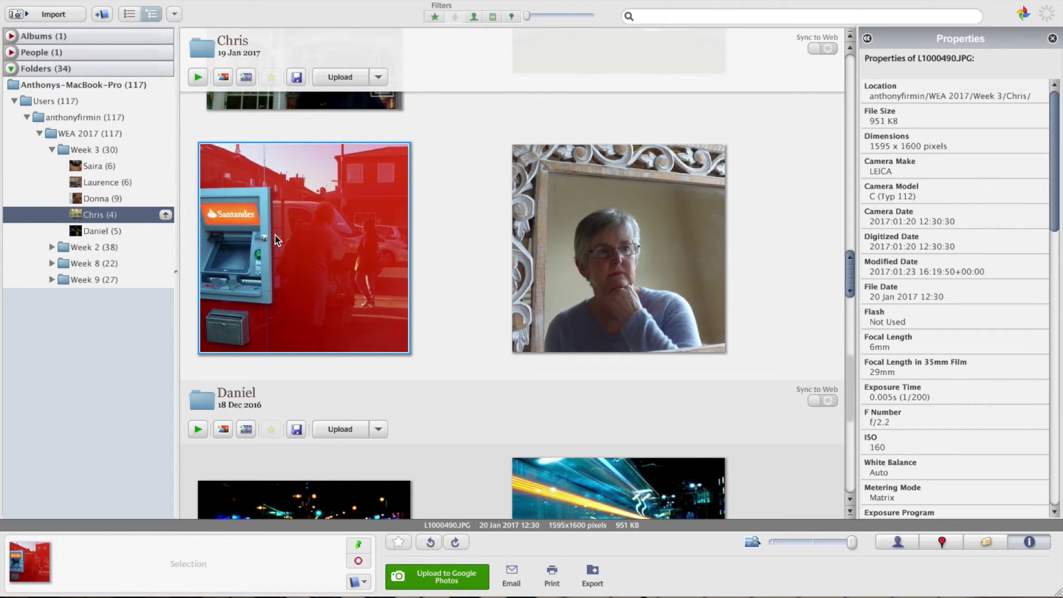
double_click(314, 244)
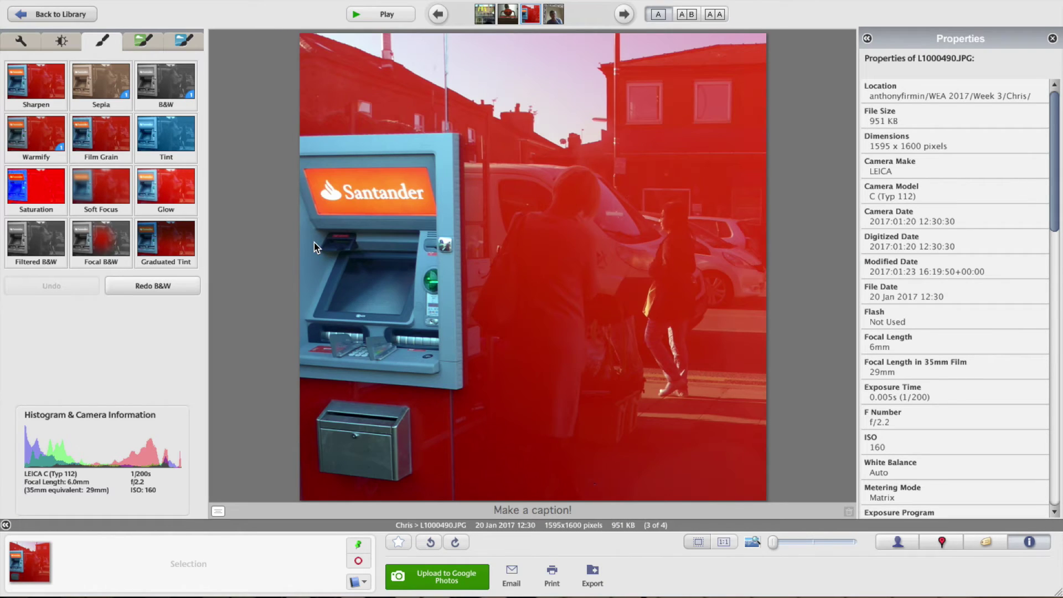
left_click(164, 79)
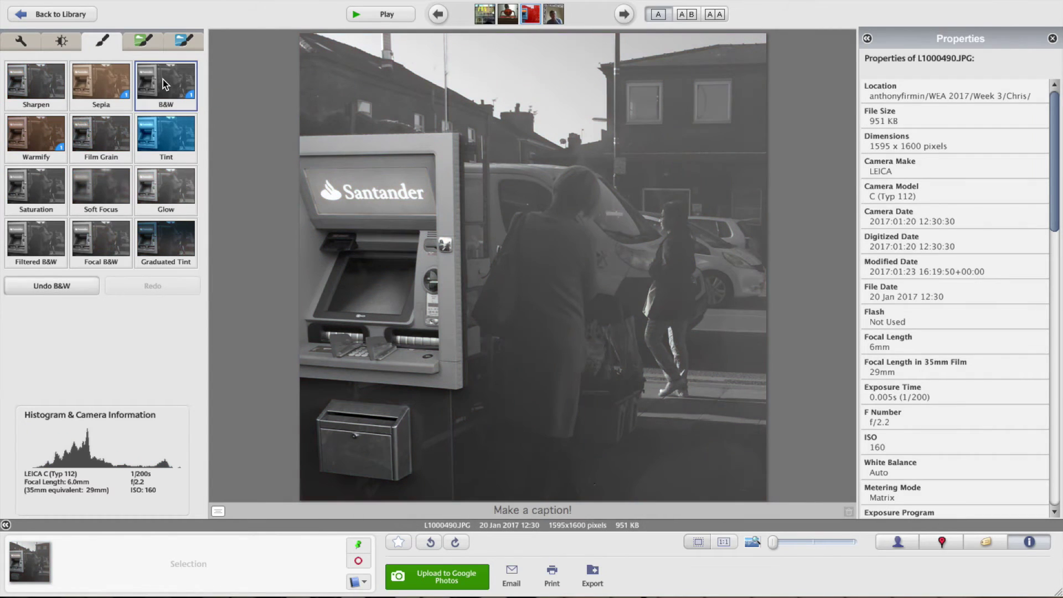
left_click(39, 233)
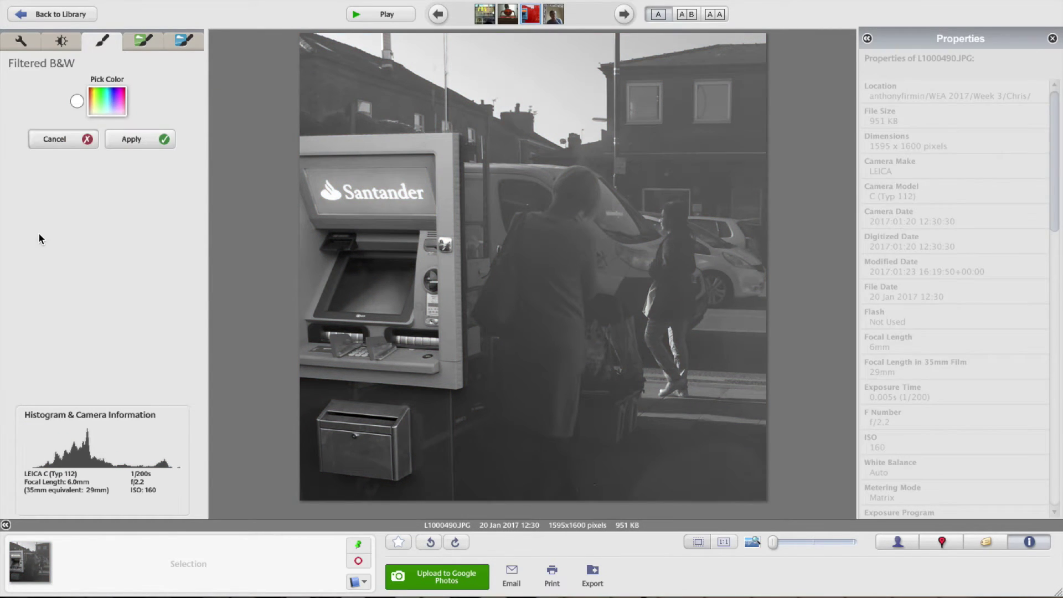
left_click(86, 139)
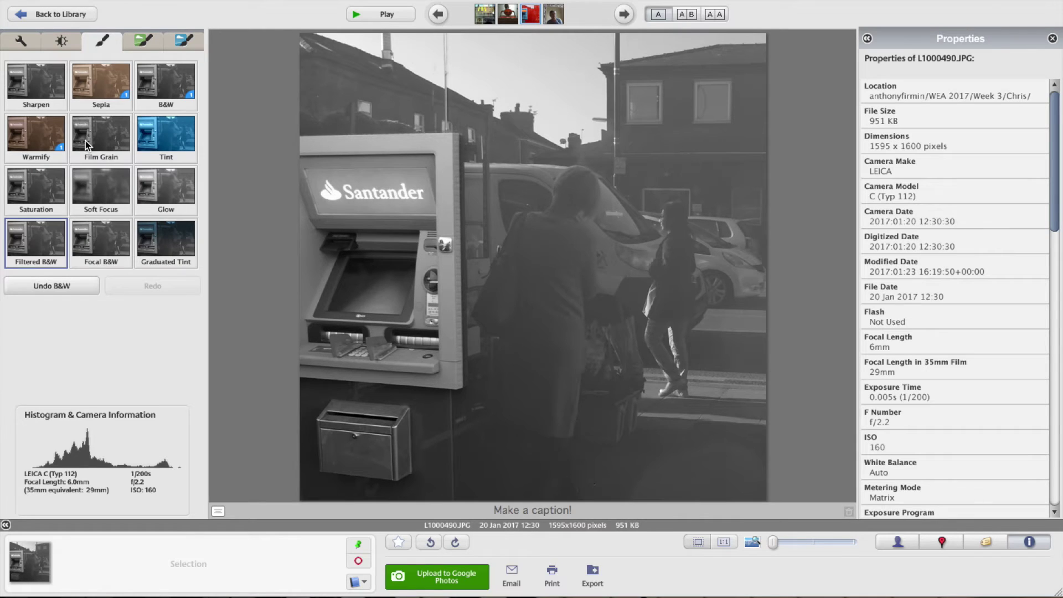
left_click(55, 285)
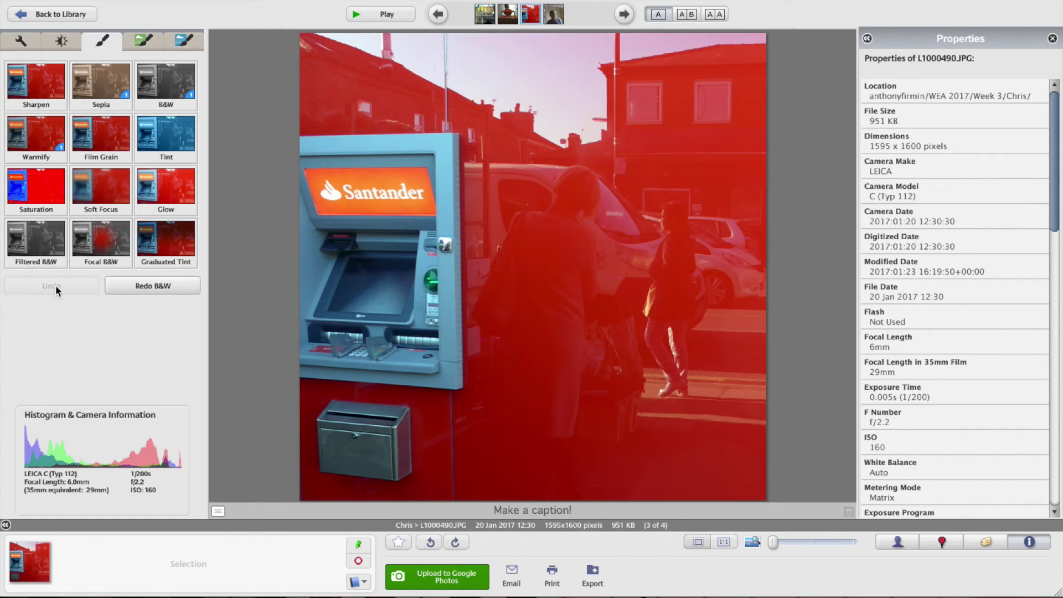
- Apply Filtered B&W with a green filter color to the Santander cash machine photo, and compare it with the original by undoing and redoing the effect
left_click(35, 230)
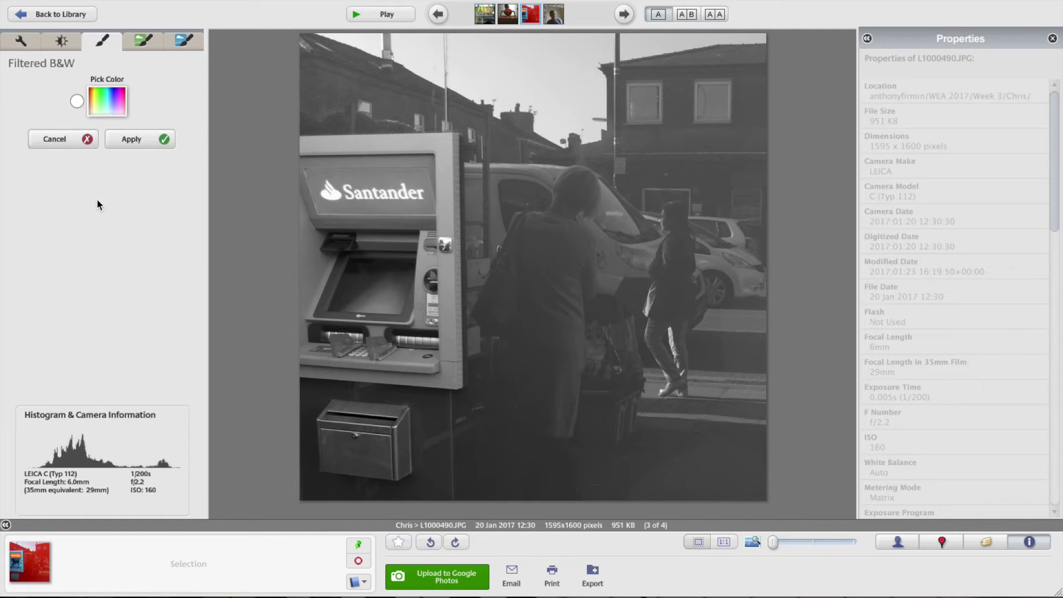
left_click(101, 98)
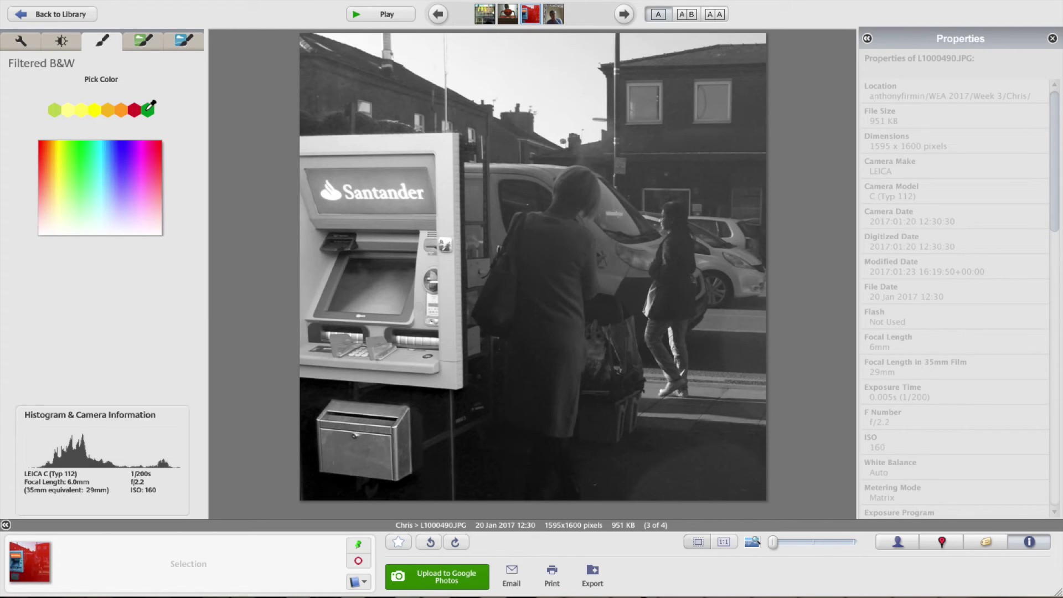
left_click(147, 109)
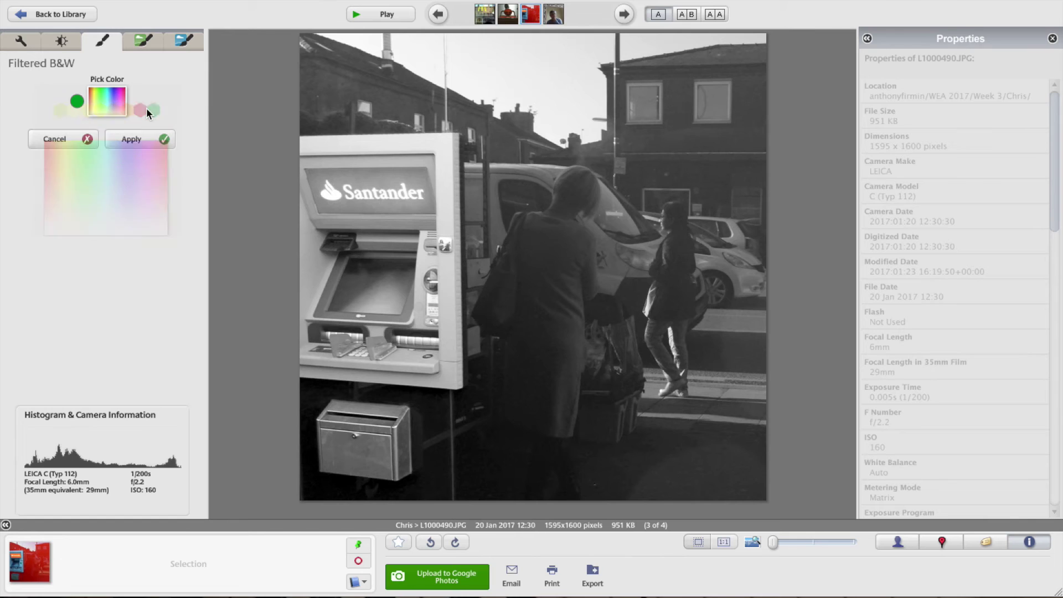
left_click(157, 138)
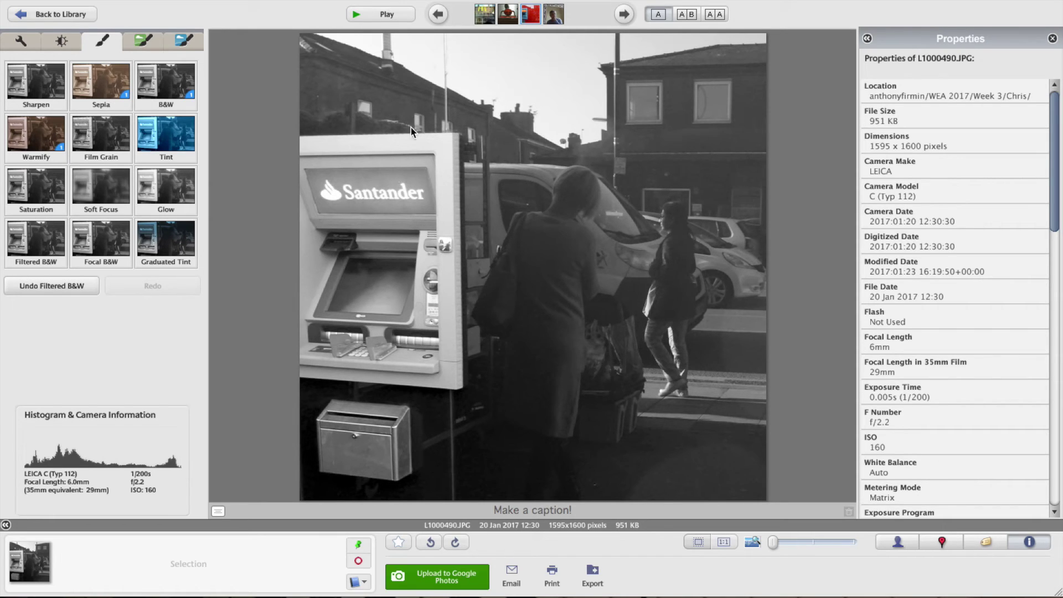
left_click(53, 283)
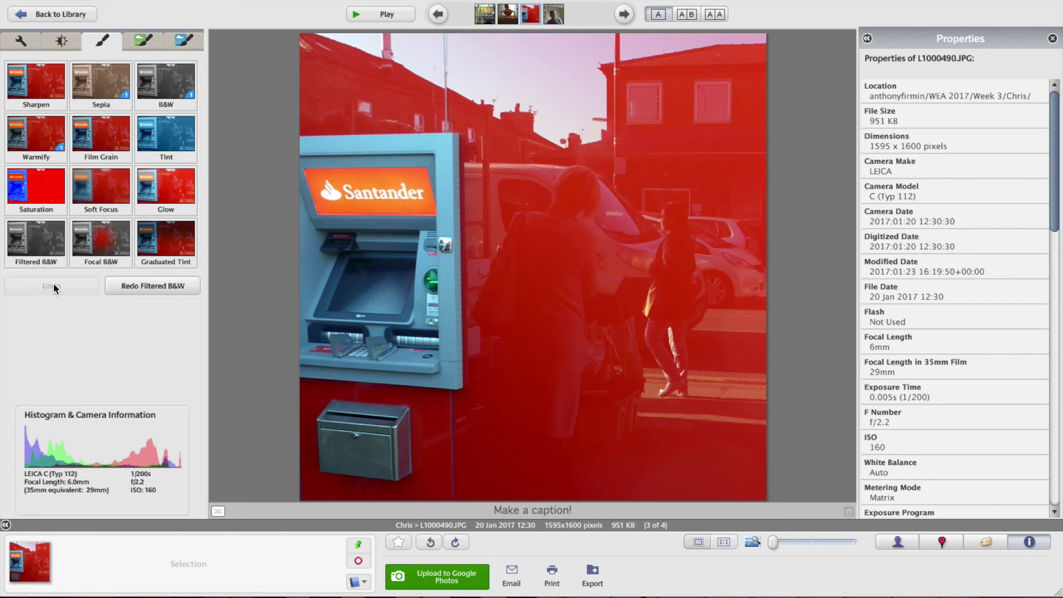
left_click(144, 286)
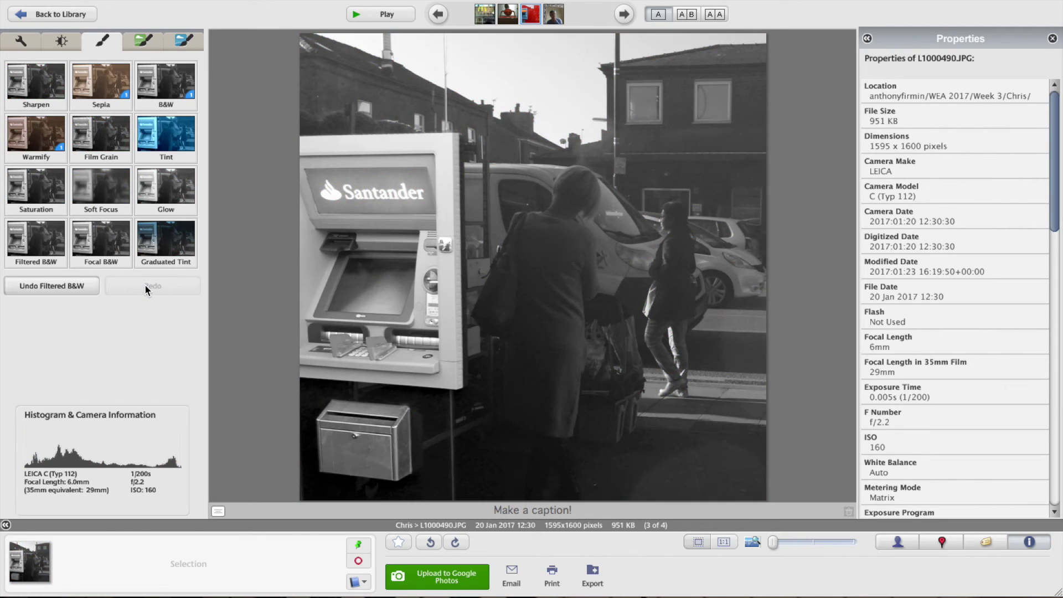